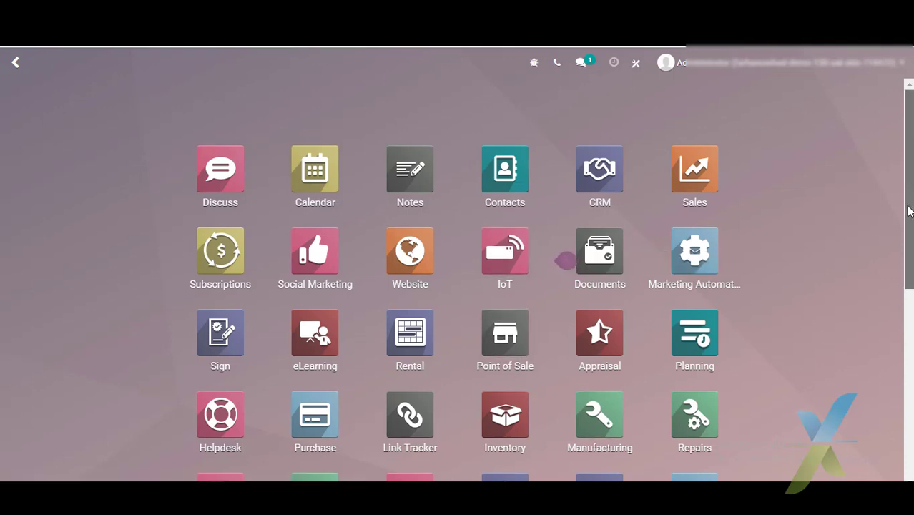
# Open the Manufacturing app's product list, search it for "shirt" and open the Men Shirt product.
pyautogui.scroll(-2, 802, 302)
pyautogui.scroll(1, 801, 302)
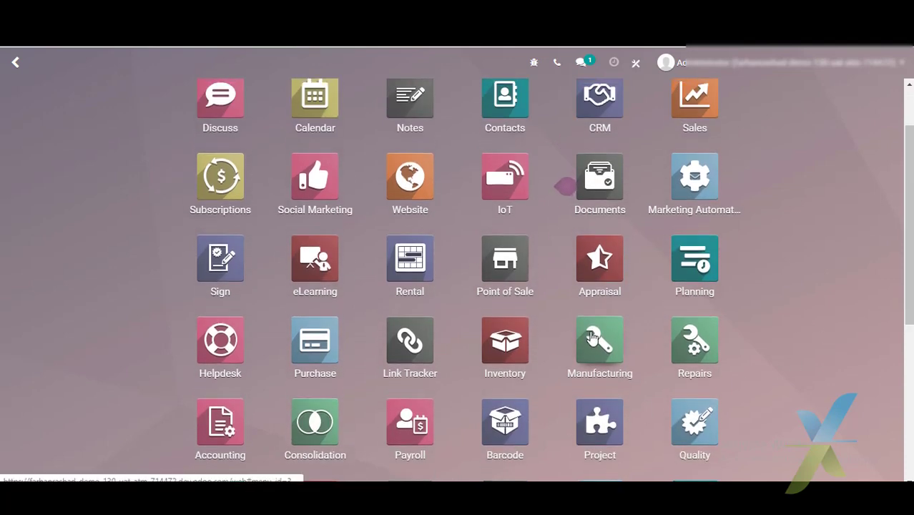
pyautogui.click(599, 340)
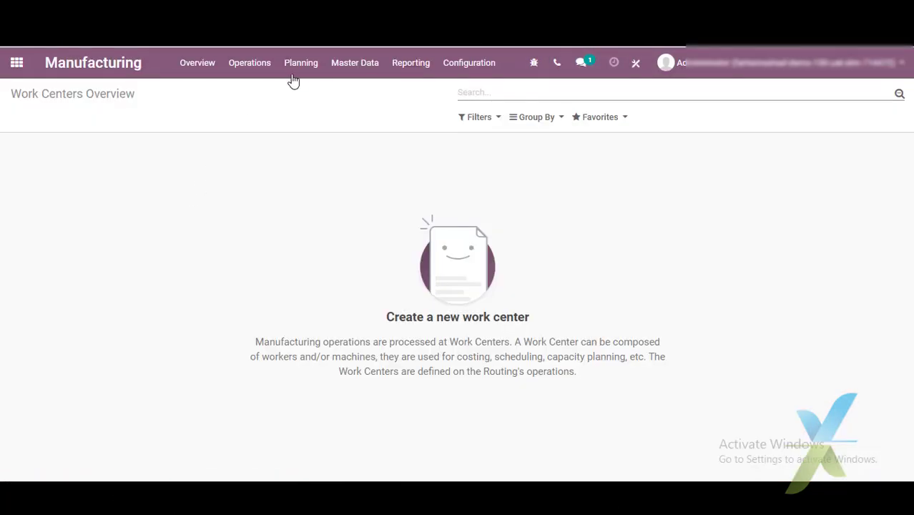
pyautogui.click(358, 63)
pyautogui.click(295, 113)
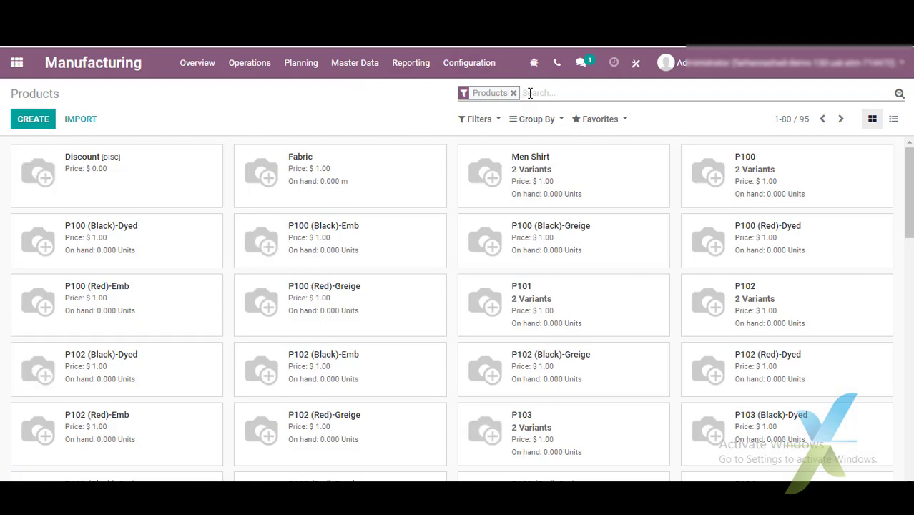
pyautogui.write('shirt')
pyautogui.press('Return')
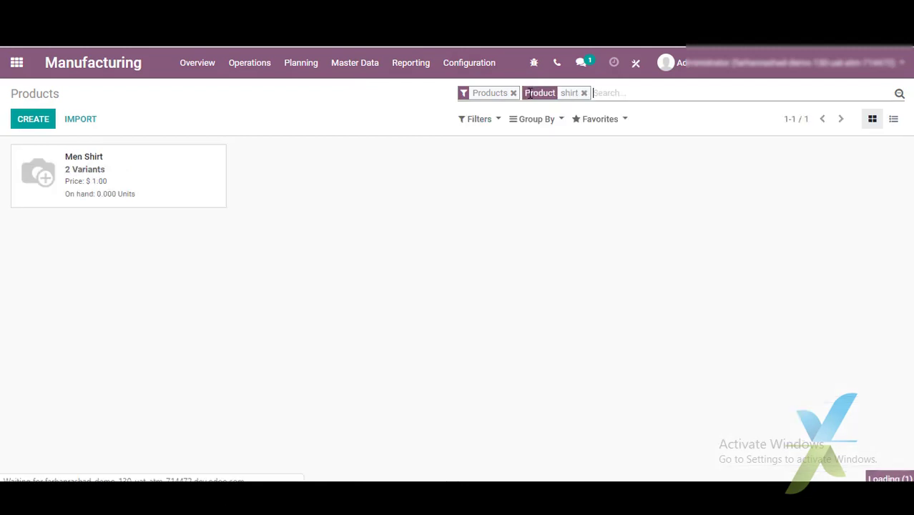
pyautogui.click(162, 172)
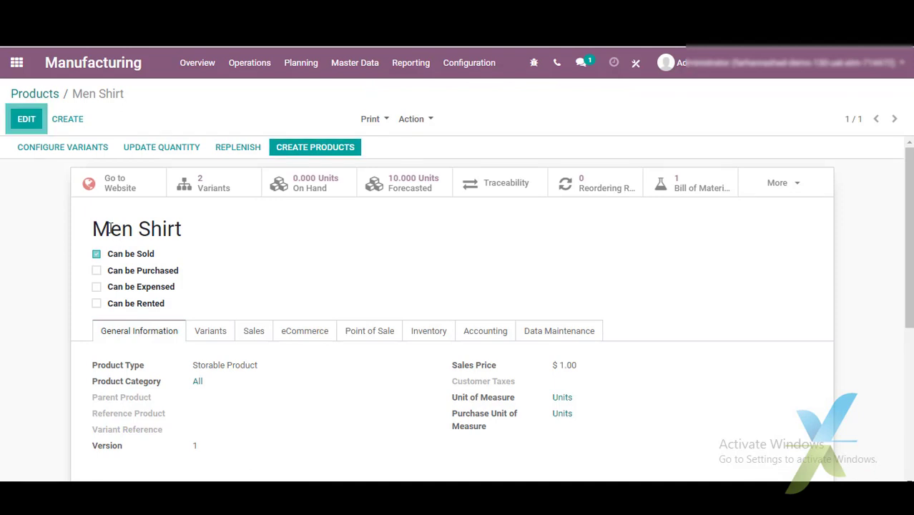
# Review the Men Shirt product's name and its inventory routes.
pyautogui.tripleClick(120, 238)
pyautogui.click(277, 261)
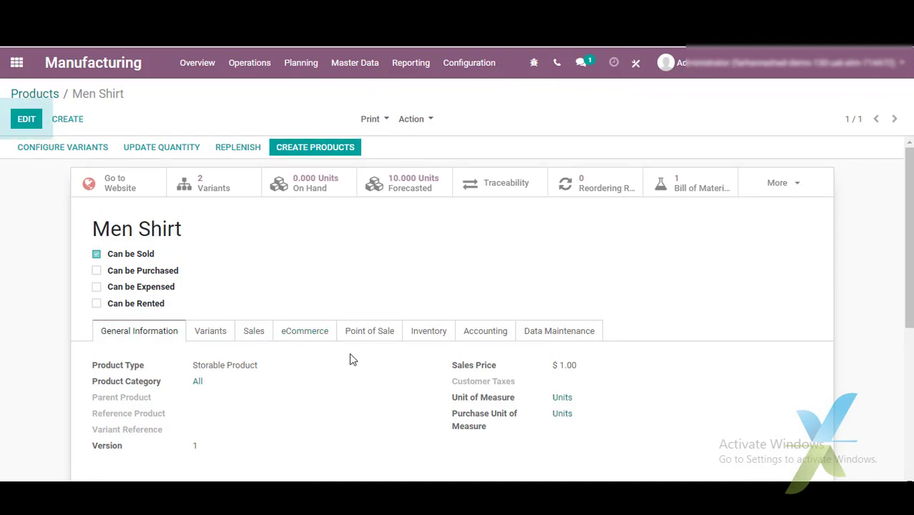
pyautogui.click(430, 337)
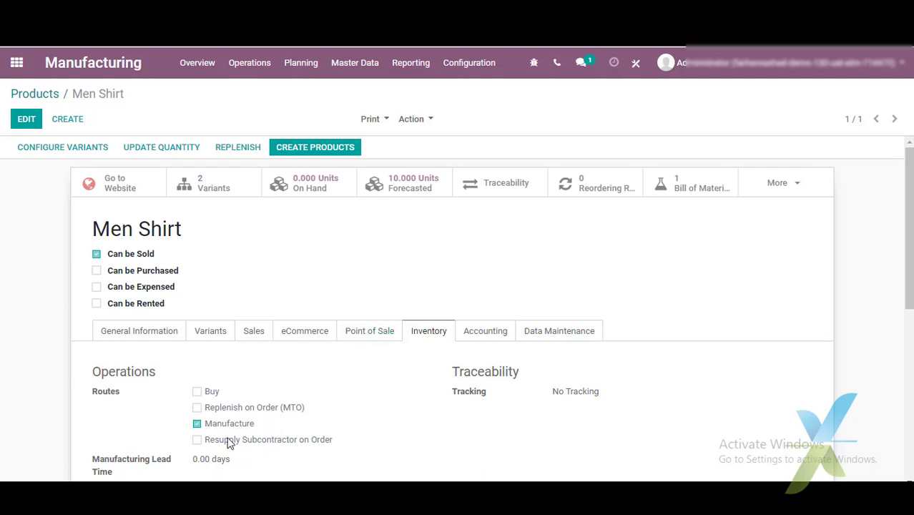
pyautogui.click(407, 288)
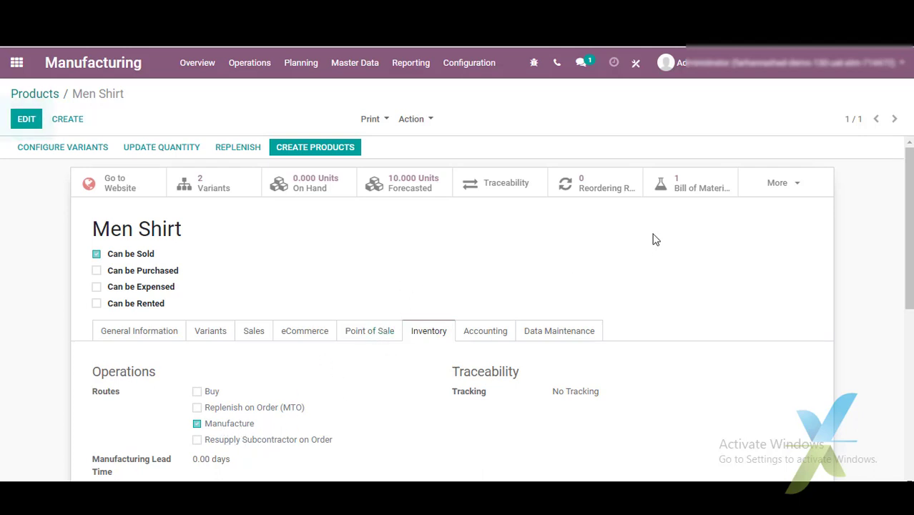
# Open the Men Shirt product's bill of materials and check its BoM type.
pyautogui.click(686, 185)
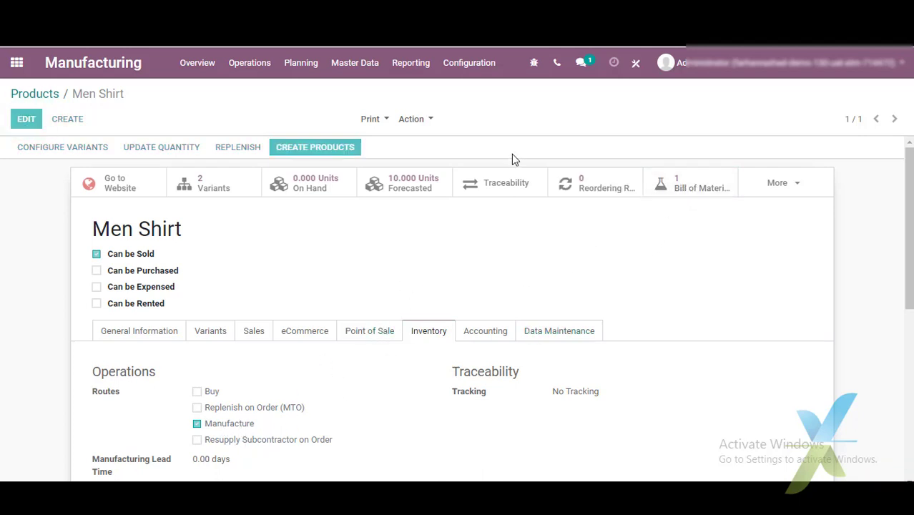
pyautogui.click(274, 184)
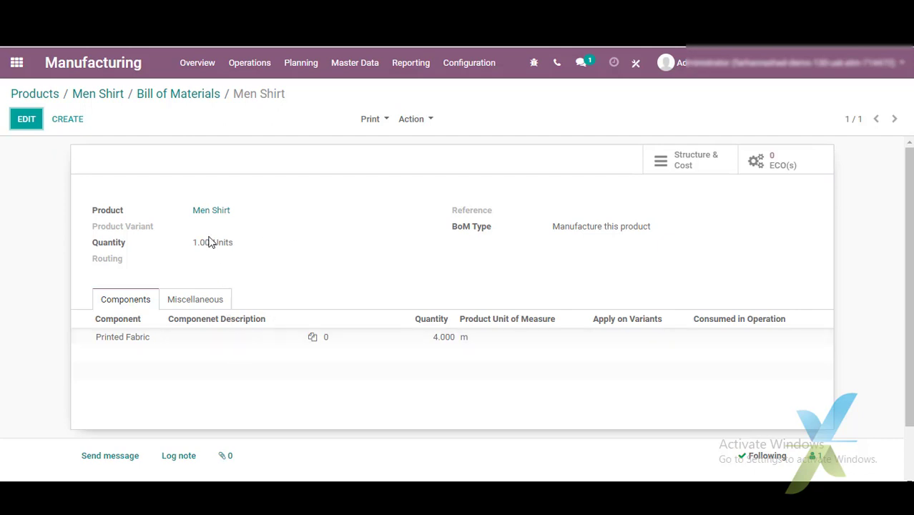
pyautogui.tripleClick(587, 226)
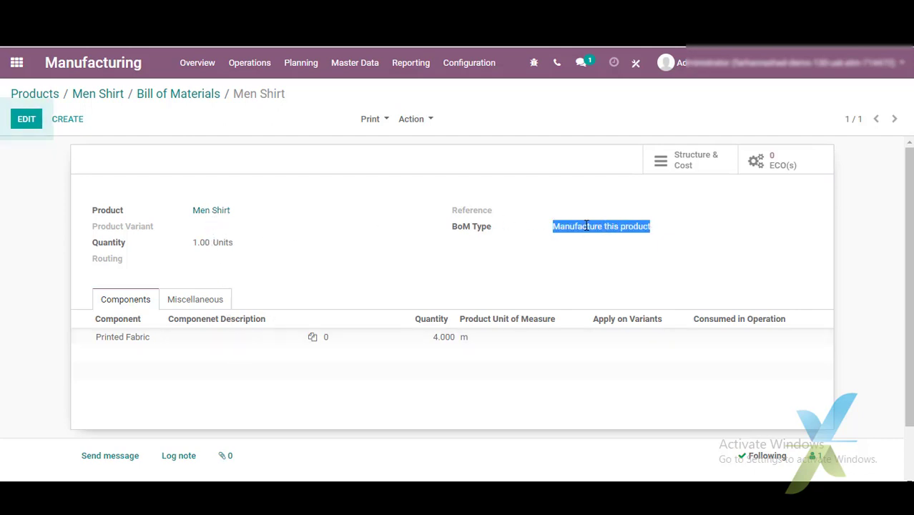
pyautogui.click(564, 248)
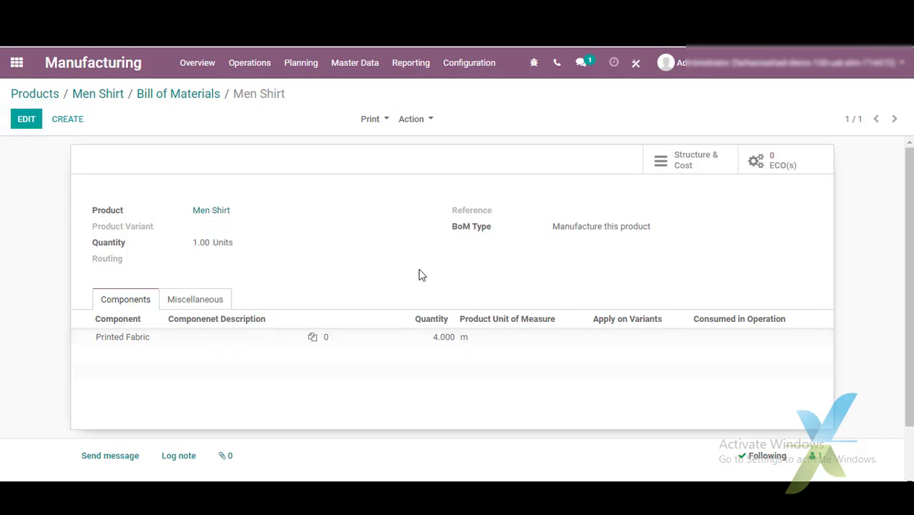
pyautogui.tripleClick(603, 226)
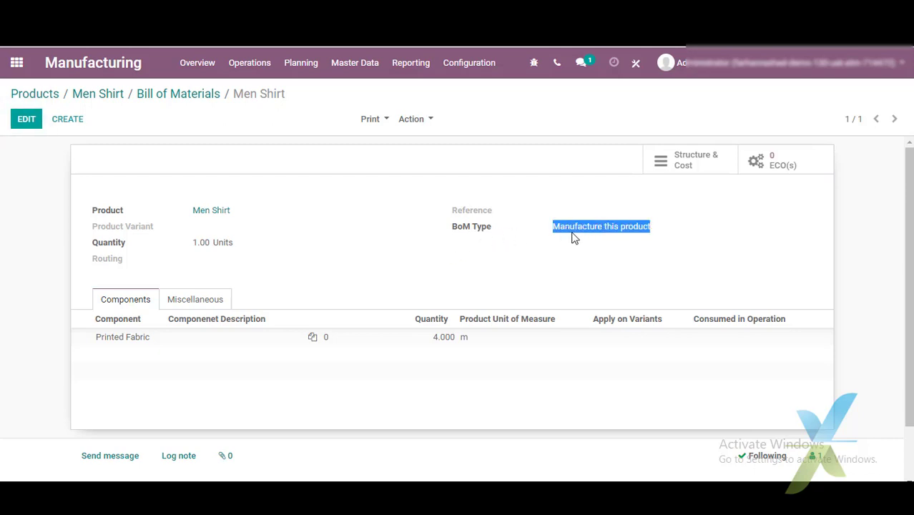
pyautogui.click(405, 239)
# Expand Printed Fabric in the Men Shirt BoM Structure & Cost report and open the Printed Fabric bill of materials.
pyautogui.click(680, 159)
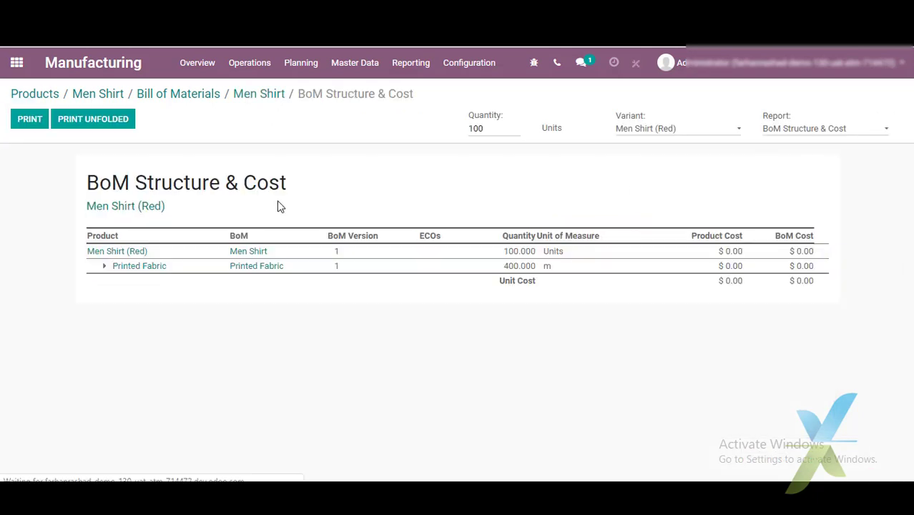
pyautogui.click(104, 268)
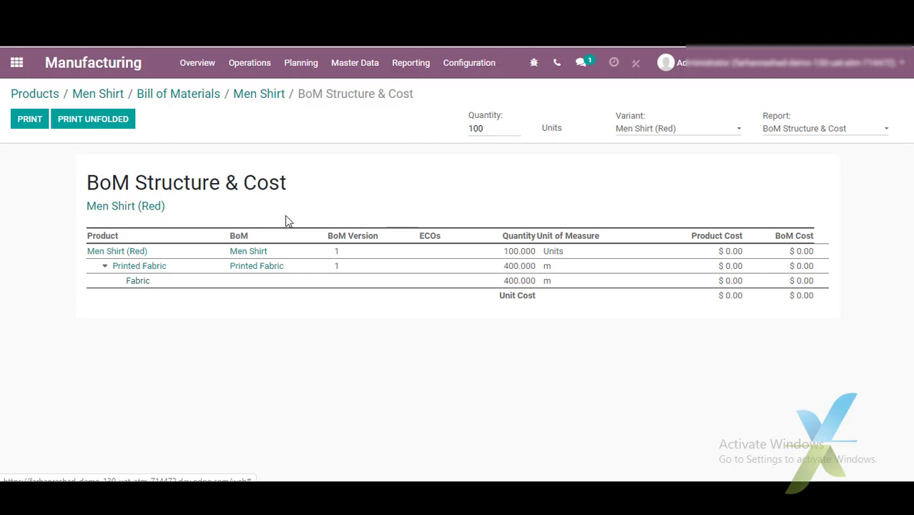
pyautogui.click(257, 267)
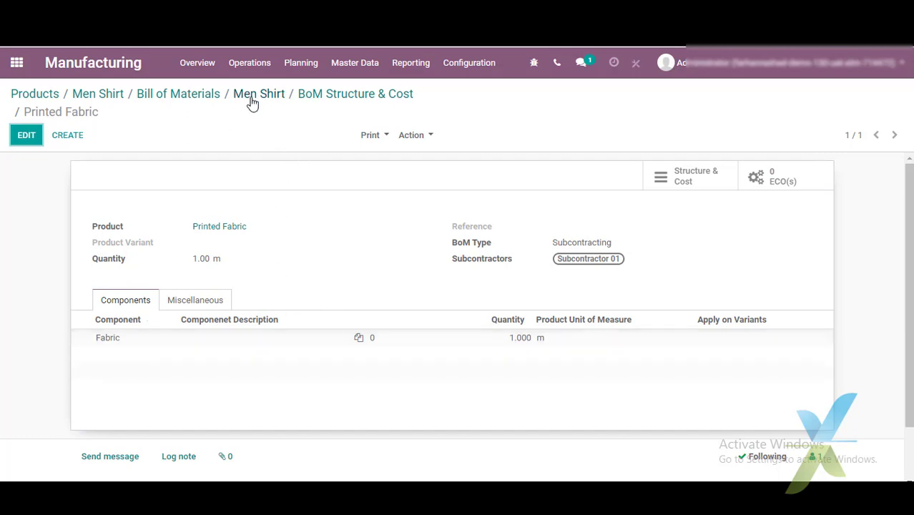
# Return to the Men Shirt bill of materials through its product record and reopen the BoM Structure & Cost report.
pyautogui.click(243, 66)
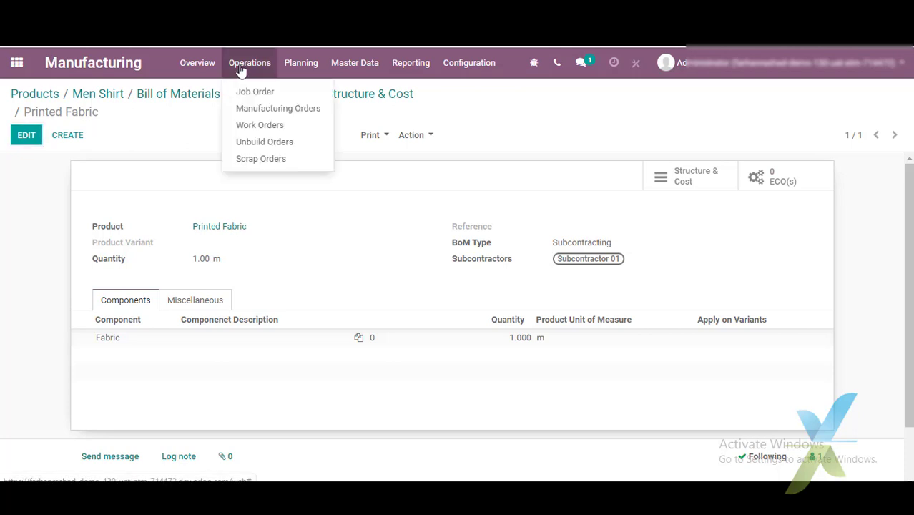
pyautogui.click(490, 112)
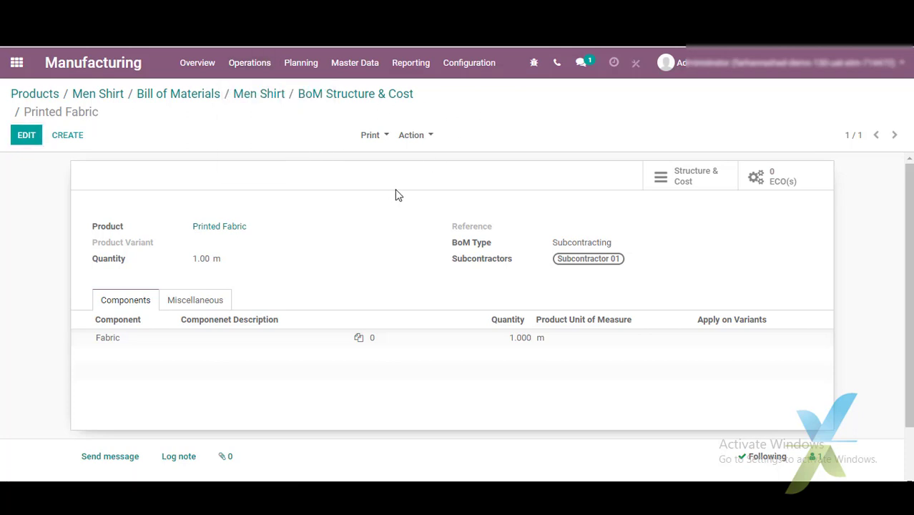
pyautogui.click(260, 98)
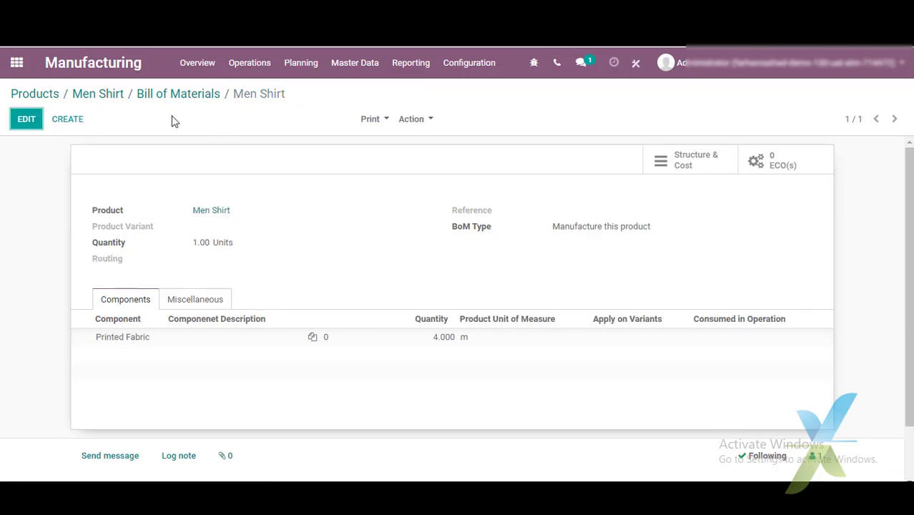
pyautogui.click(101, 98)
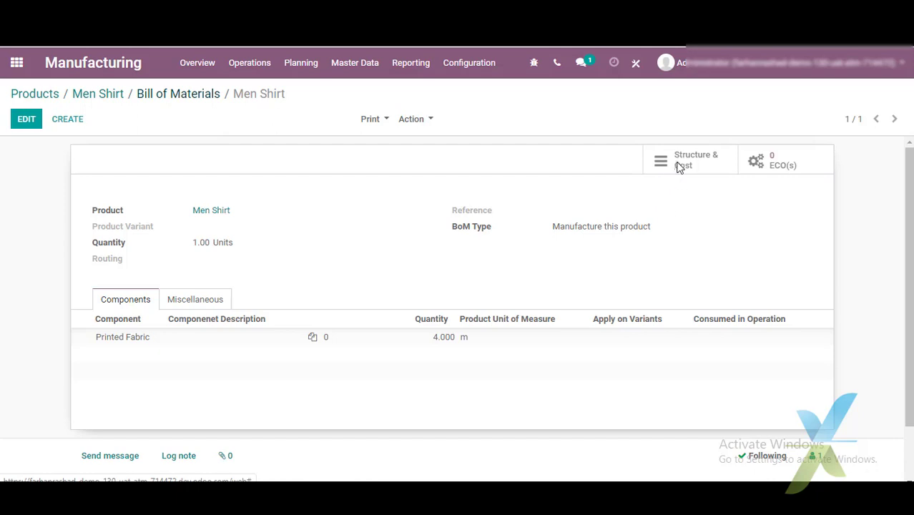
pyautogui.click(693, 184)
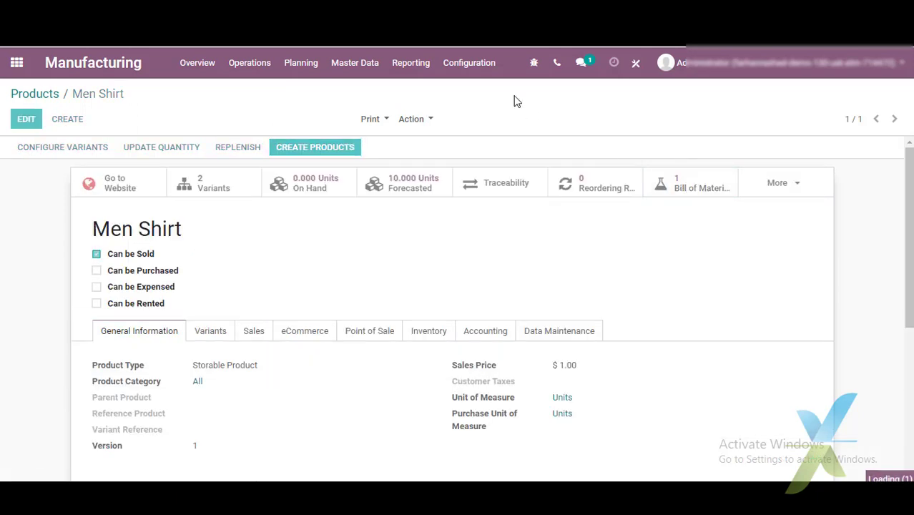
pyautogui.click(281, 178)
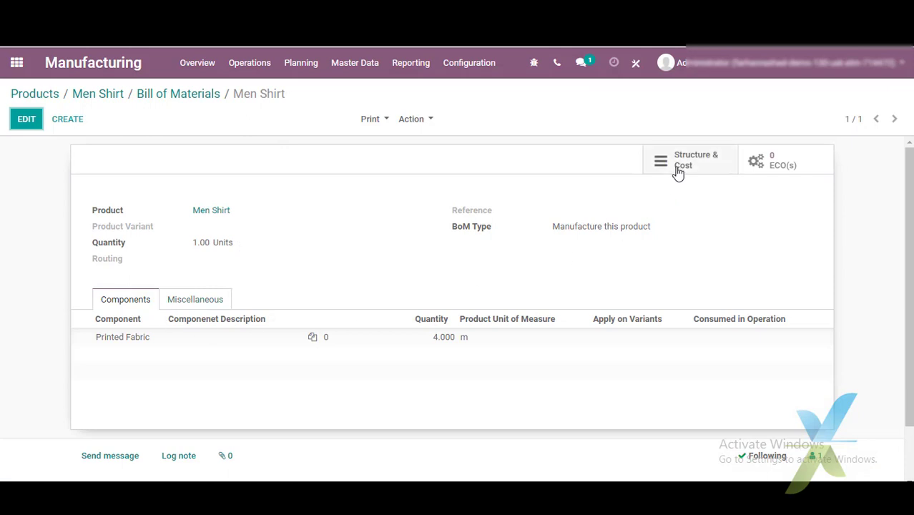
pyautogui.click(176, 101)
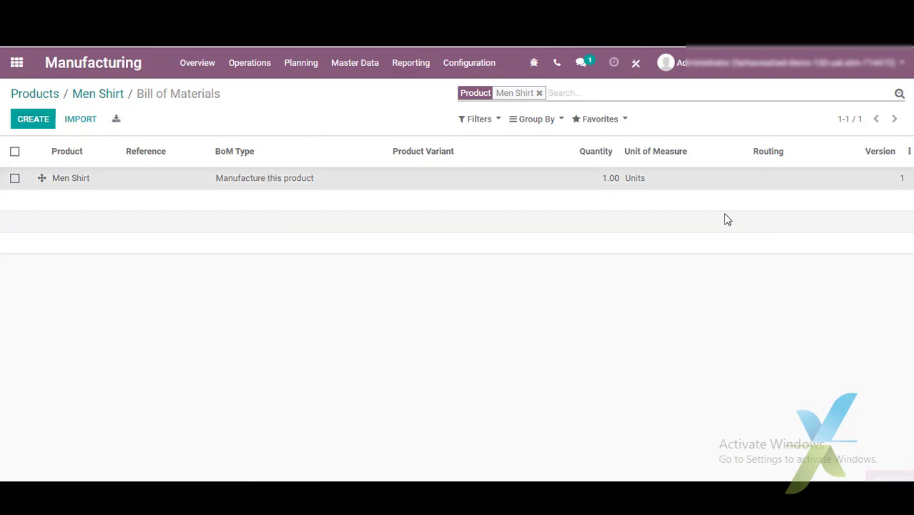
pyautogui.click(725, 179)
pyautogui.click(715, 168)
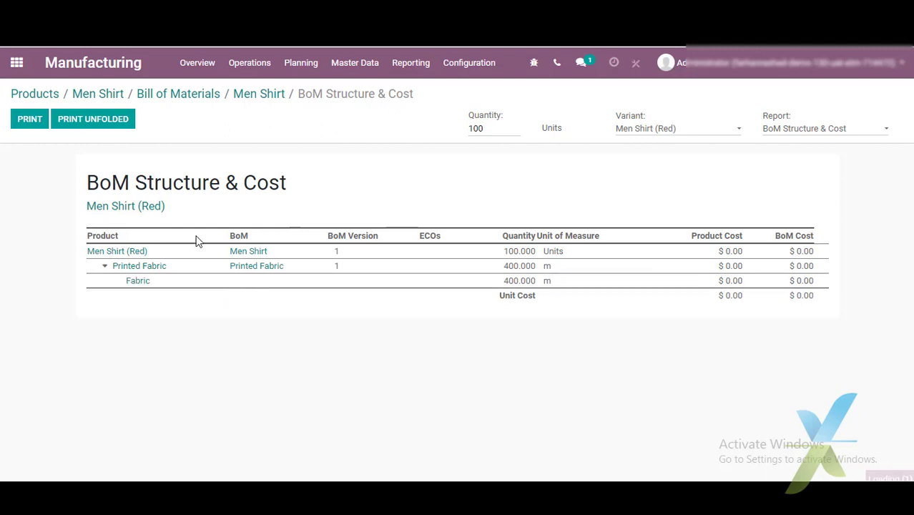
# Open the Printed Fabric product from the BoM report and review its inventory routes, purchase vendor and reordering rules.
pyautogui.click(154, 266)
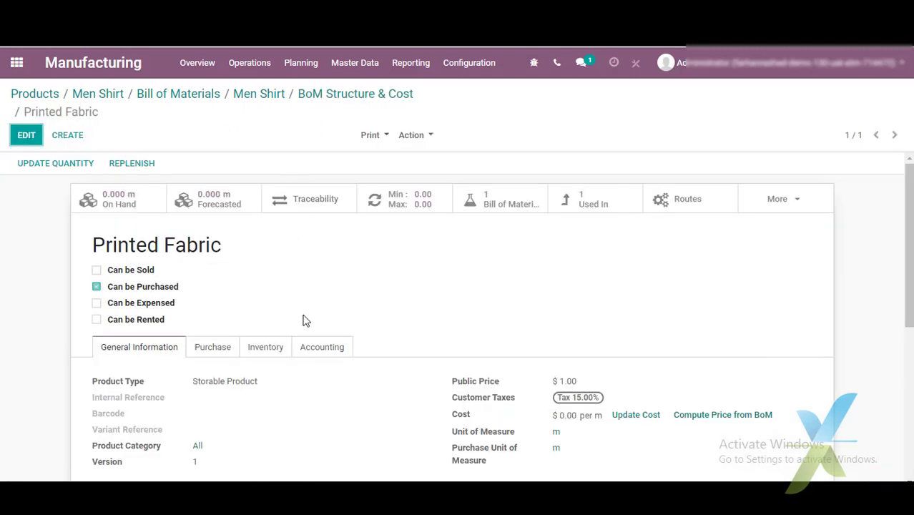
pyautogui.click(259, 354)
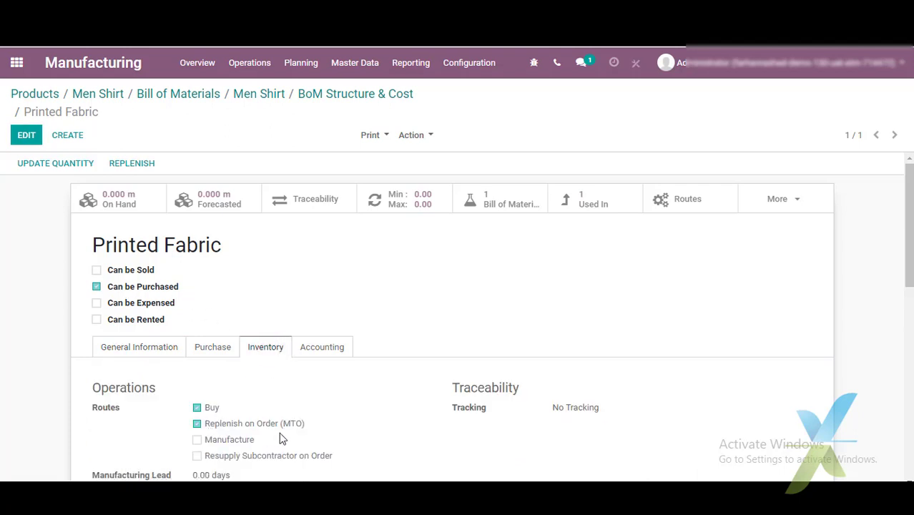
pyautogui.click(205, 348)
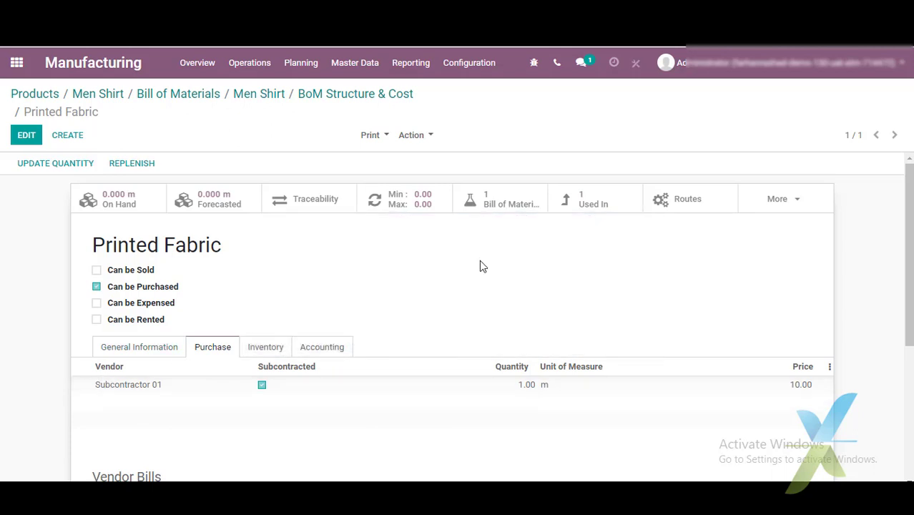
pyautogui.click(401, 200)
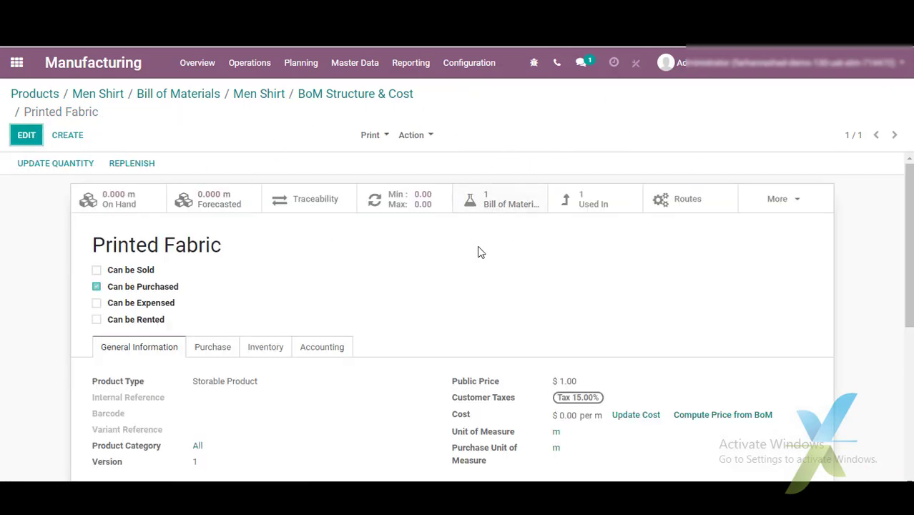
# Open the Fabric component from the BoM report and review its purchase vendor, inventory routes and reordering rules.
pyautogui.click(361, 97)
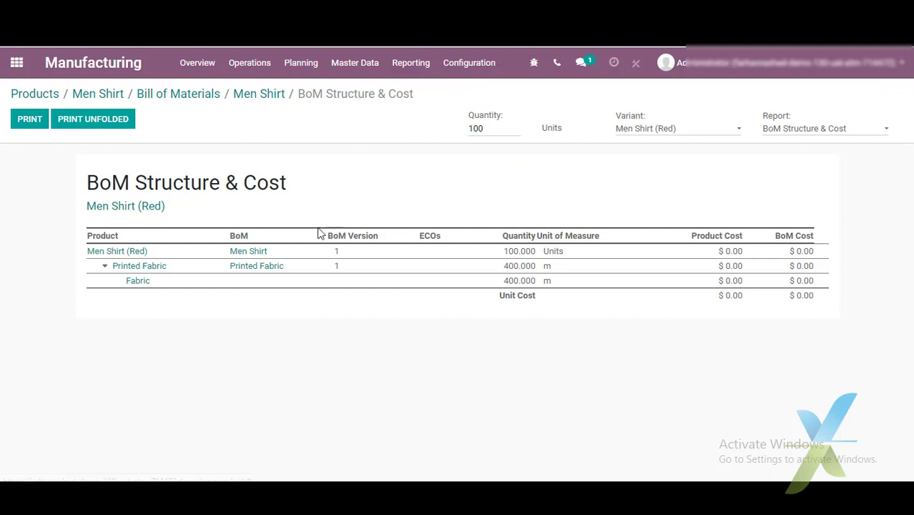
pyautogui.click(143, 286)
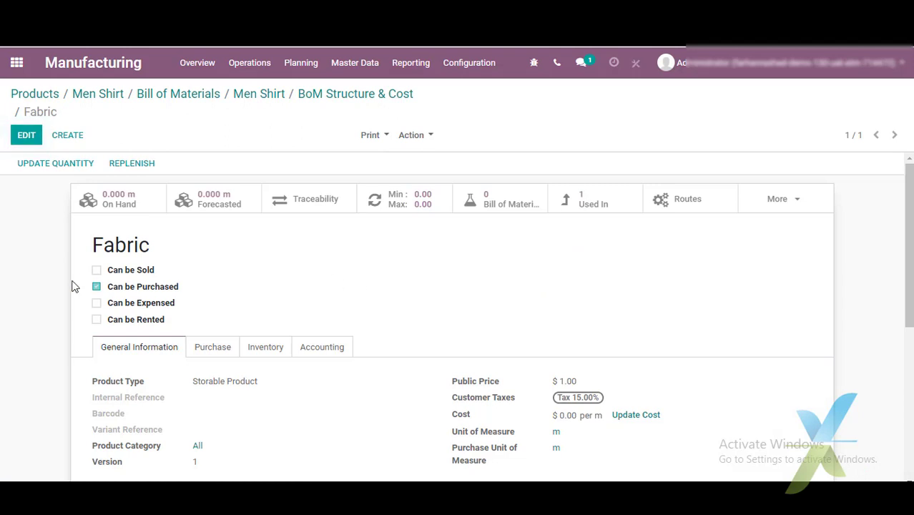
pyautogui.click(212, 351)
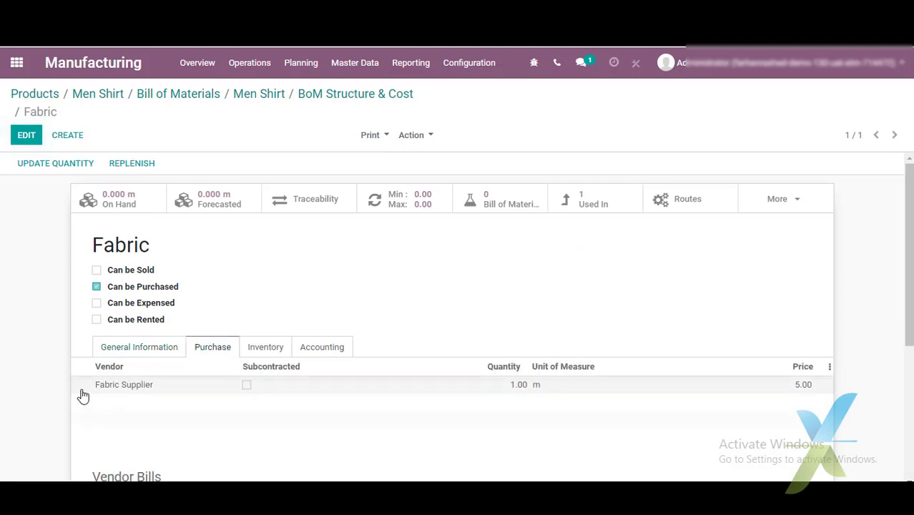
pyautogui.click(264, 348)
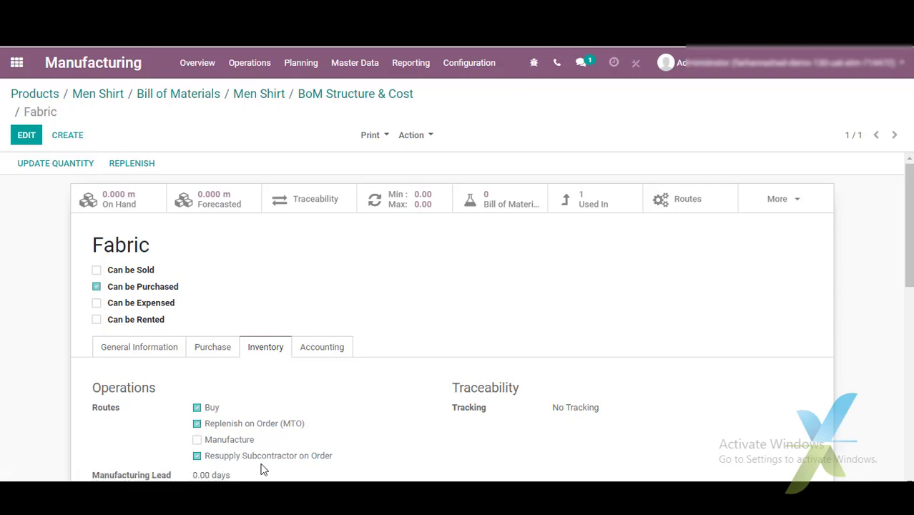
pyautogui.click(408, 199)
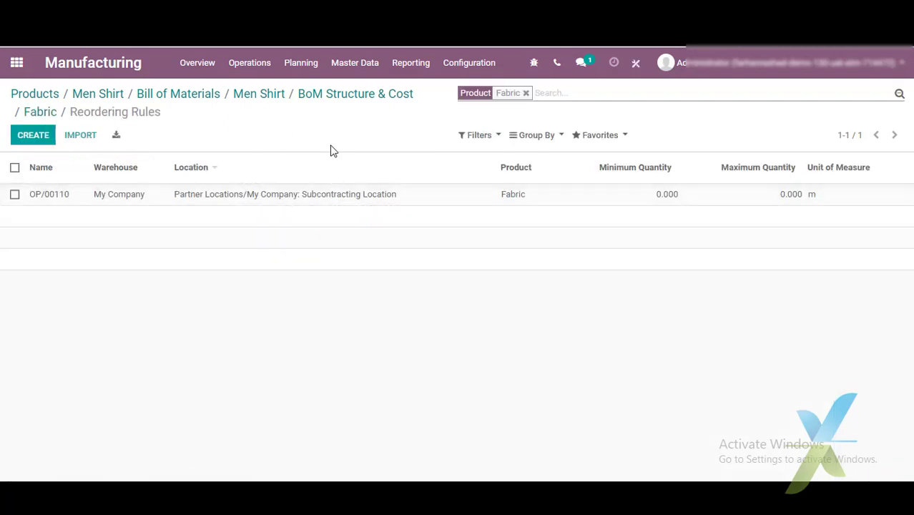
# Create a manufacturing order for 50 units of Men Shirt (Black), save it and mark it as to do.
pyautogui.click(248, 63)
pyautogui.click(263, 108)
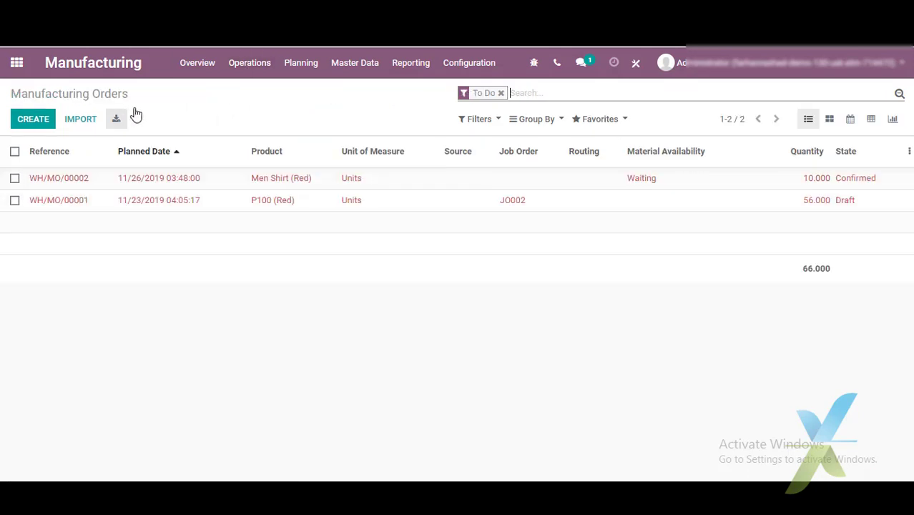
pyautogui.click(33, 124)
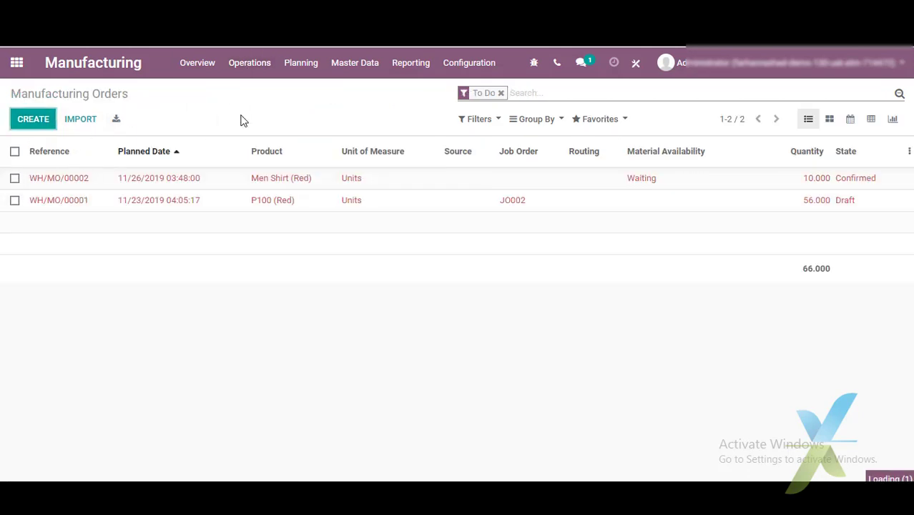
pyautogui.click(227, 244)
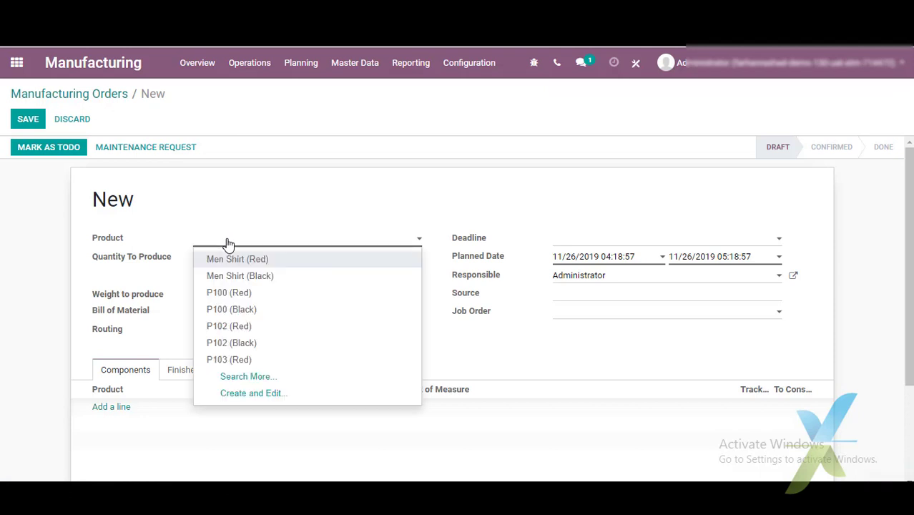
pyautogui.click(258, 278)
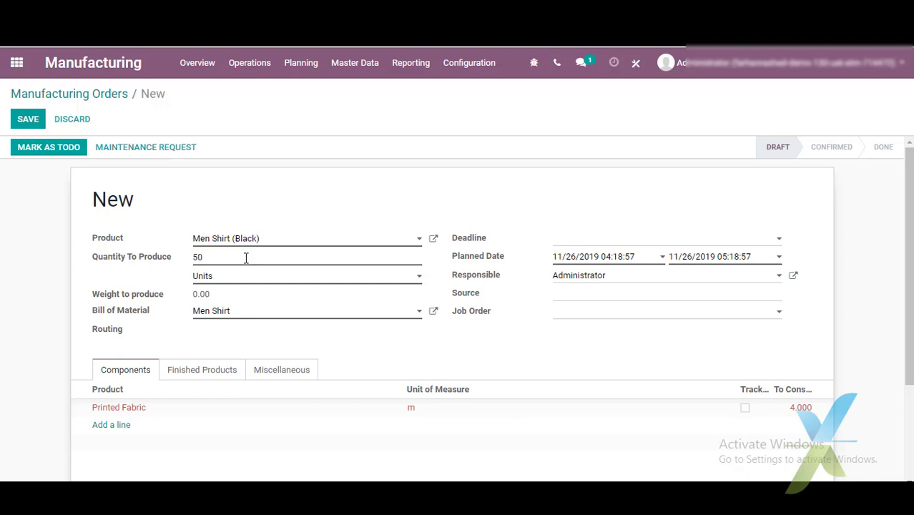
pyautogui.click(20, 253)
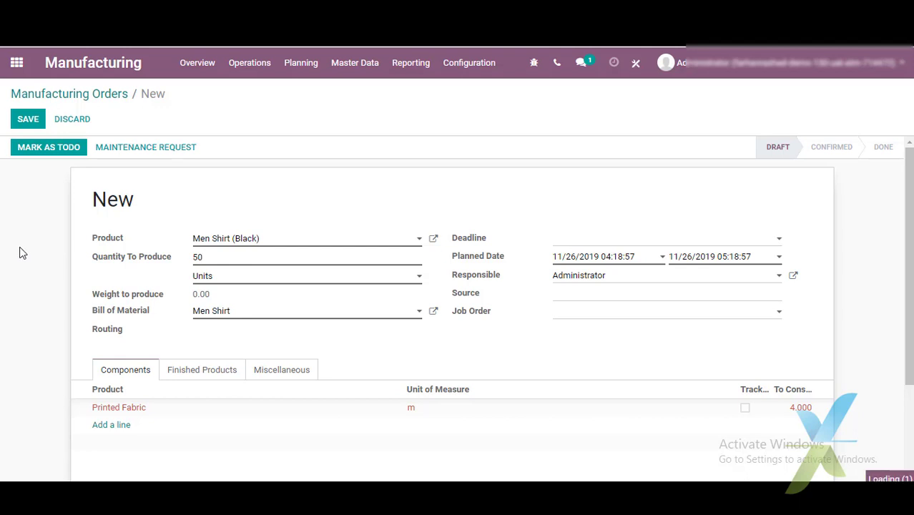
pyautogui.click(32, 120)
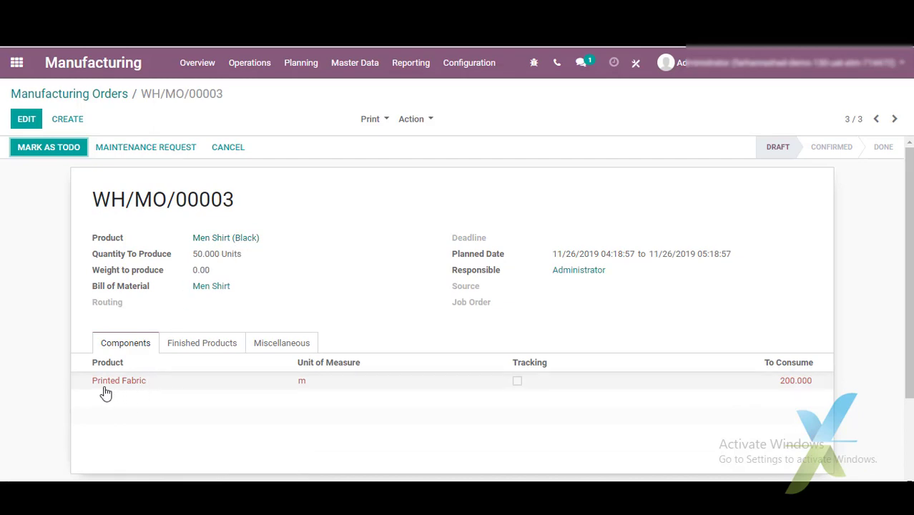
pyautogui.moveTo(541, 392)
pyautogui.click(28, 150)
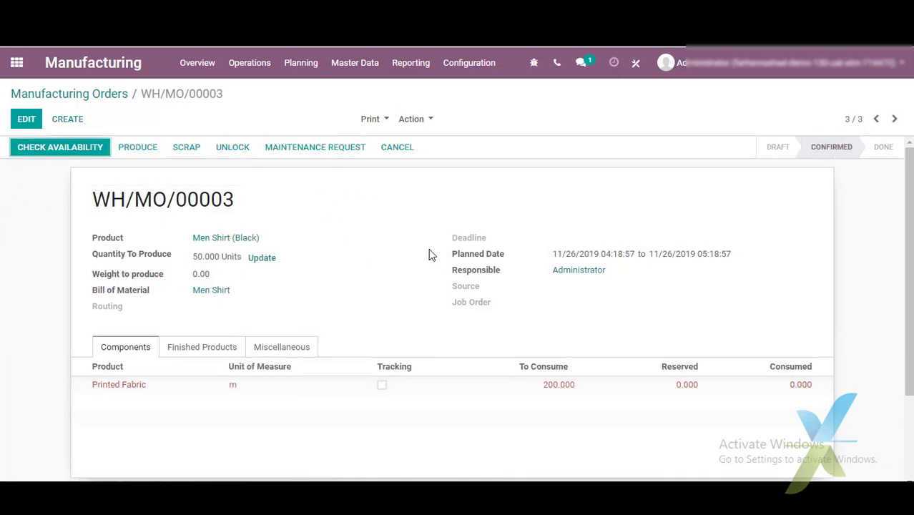
# Switch to the Inventory app and run the scheduler.
pyautogui.click(16, 62)
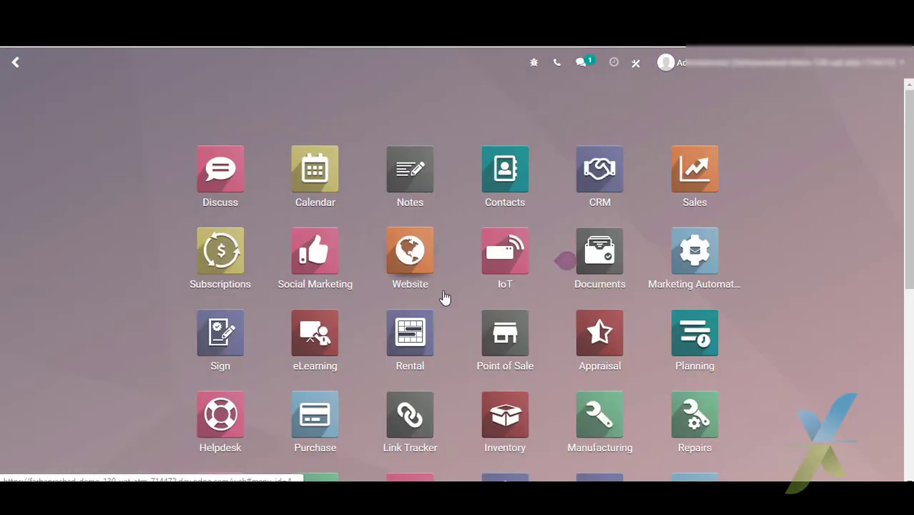
pyautogui.write('inv')
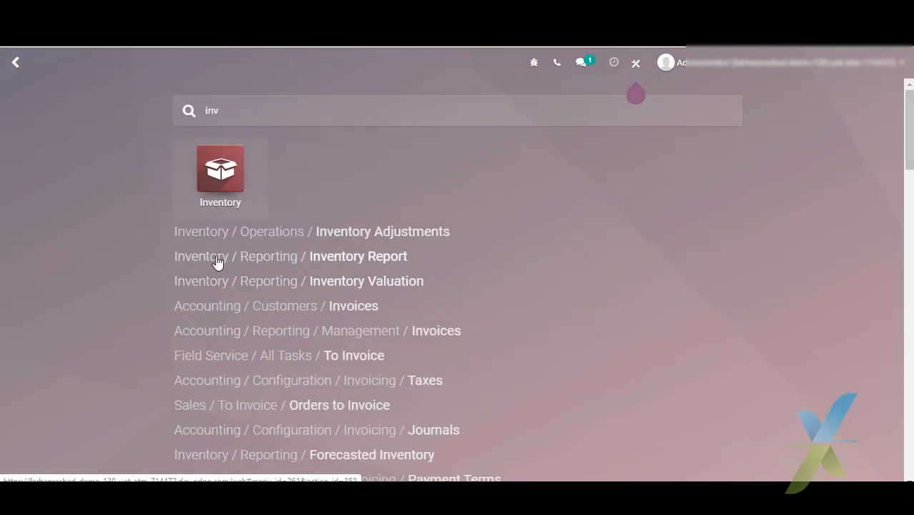
pyautogui.click(217, 183)
pyautogui.click(214, 63)
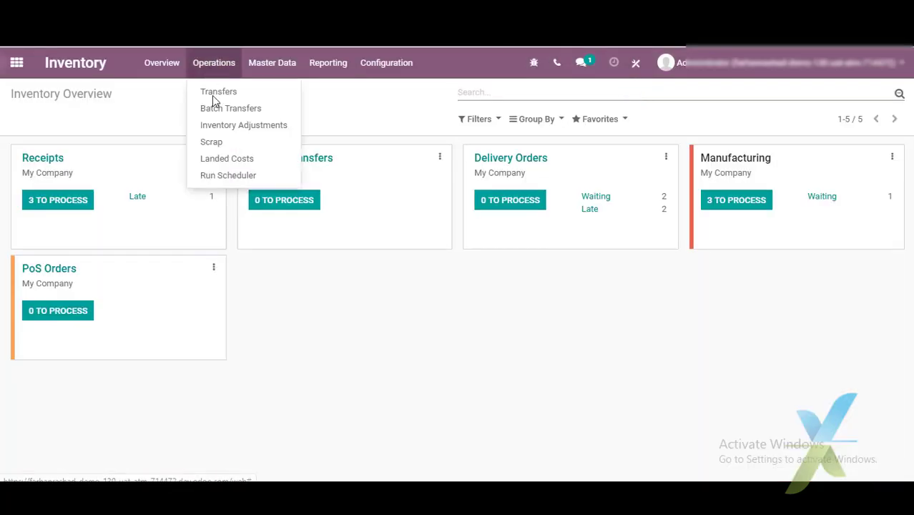
pyautogui.click(220, 176)
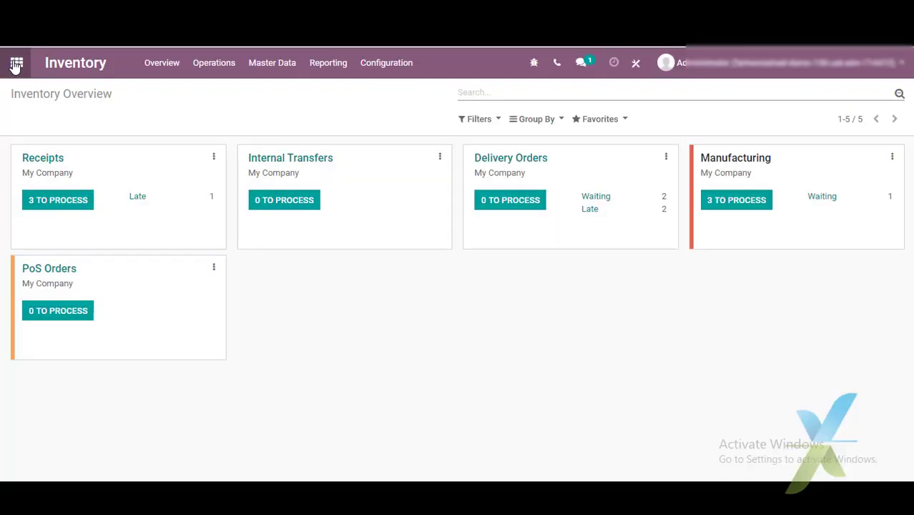
# Switch to the Purchase app and filter the requests for quotation to RFQs only.
pyautogui.click(16, 65)
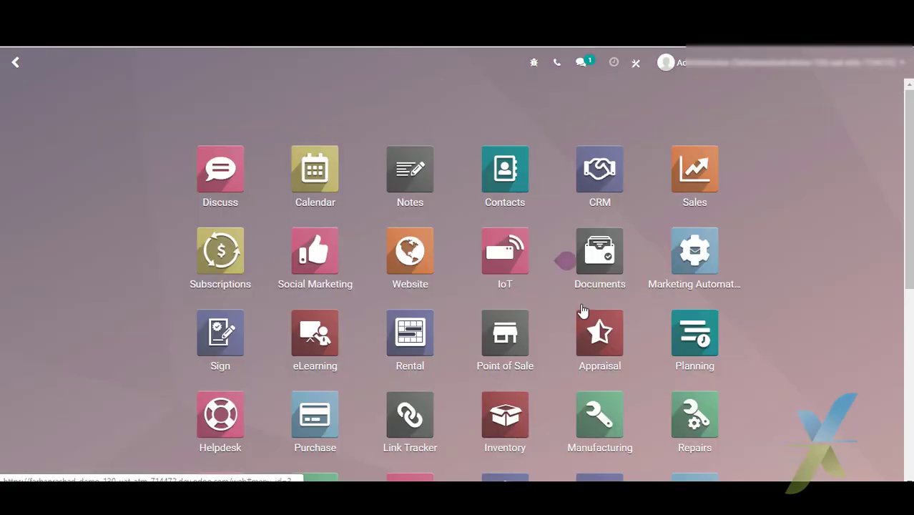
pyautogui.click(323, 418)
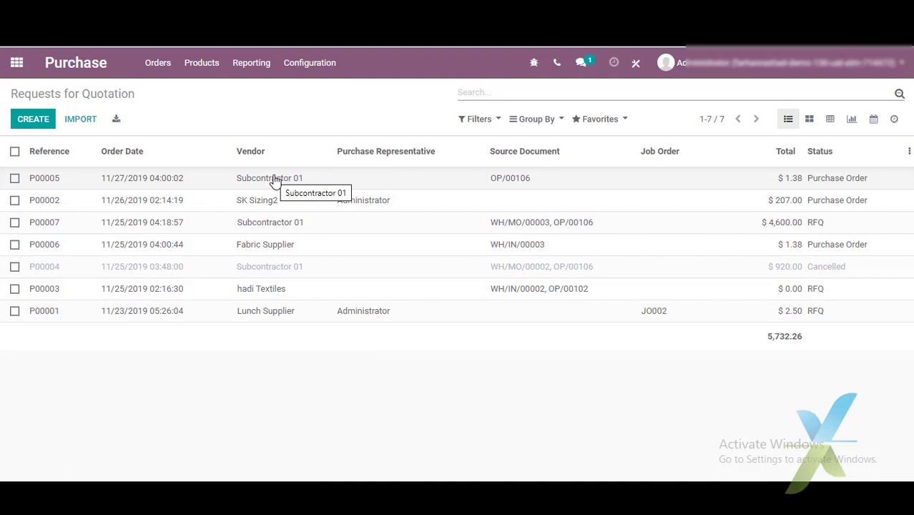
pyautogui.click(478, 118)
pyautogui.click(478, 166)
pyautogui.click(231, 120)
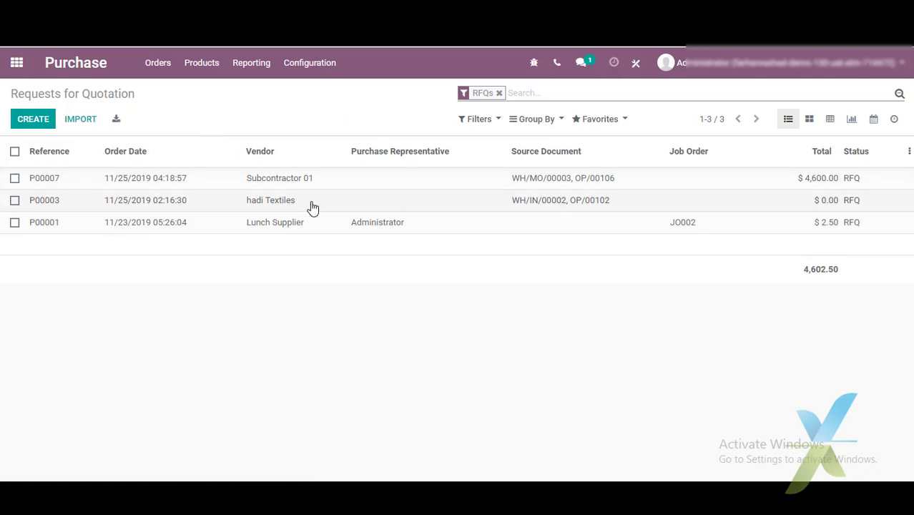
# Open the Subcontractor 01 request for quotation for Printed Fabric, review its lines and confirm the order.
pyautogui.click(312, 178)
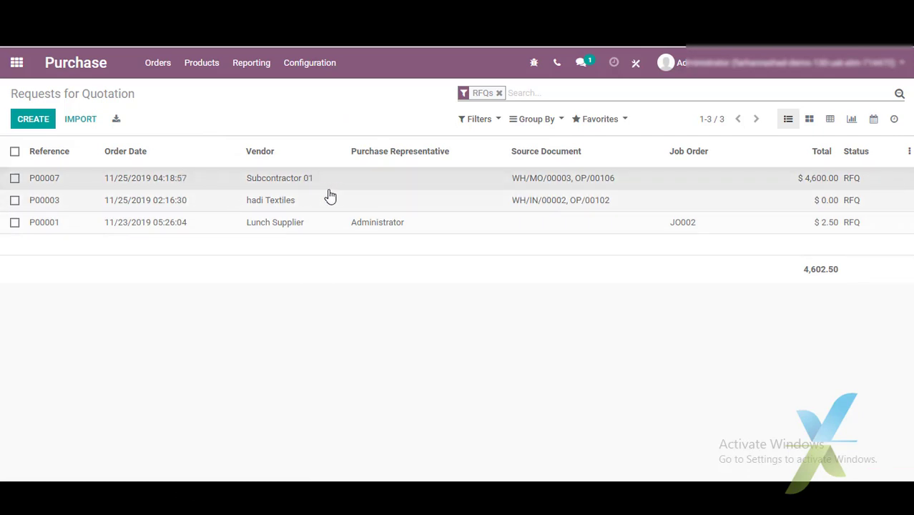
pyautogui.scroll(-1, 357, 325)
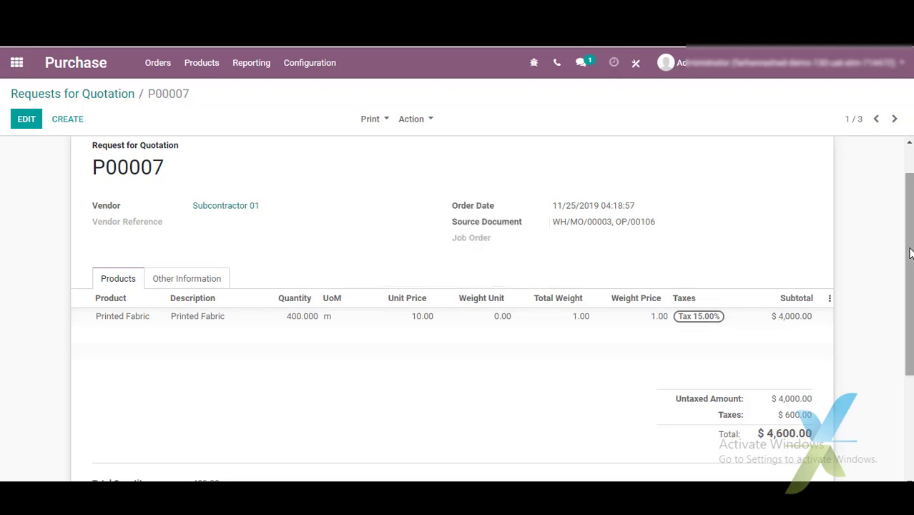
pyautogui.scroll(1, 751, 209)
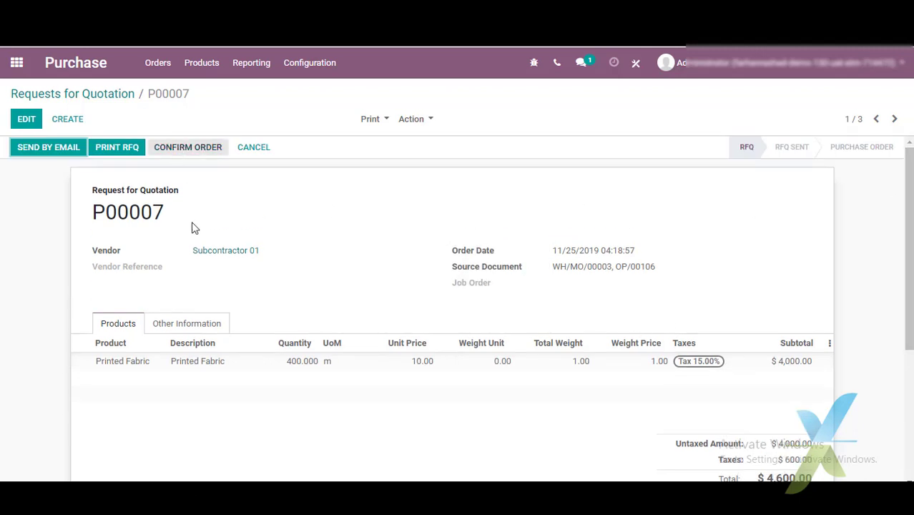
pyautogui.click(192, 147)
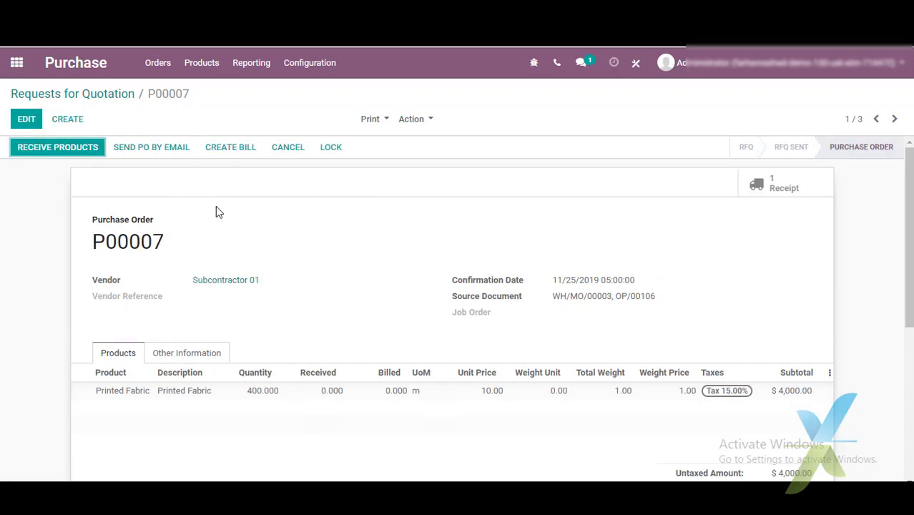
# Review and confirm the Fabric Supplier request for quotation for Fabric, and open its incoming receipt.
pyautogui.click(91, 95)
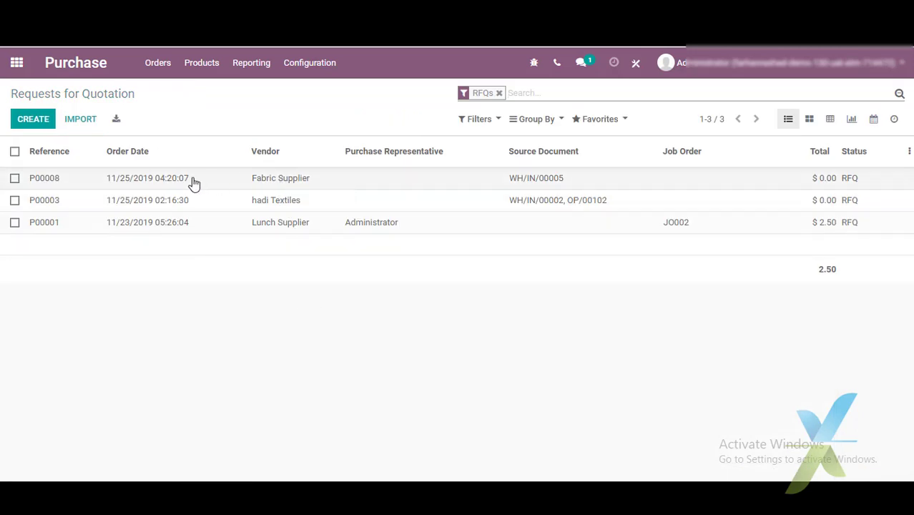
pyautogui.click(295, 178)
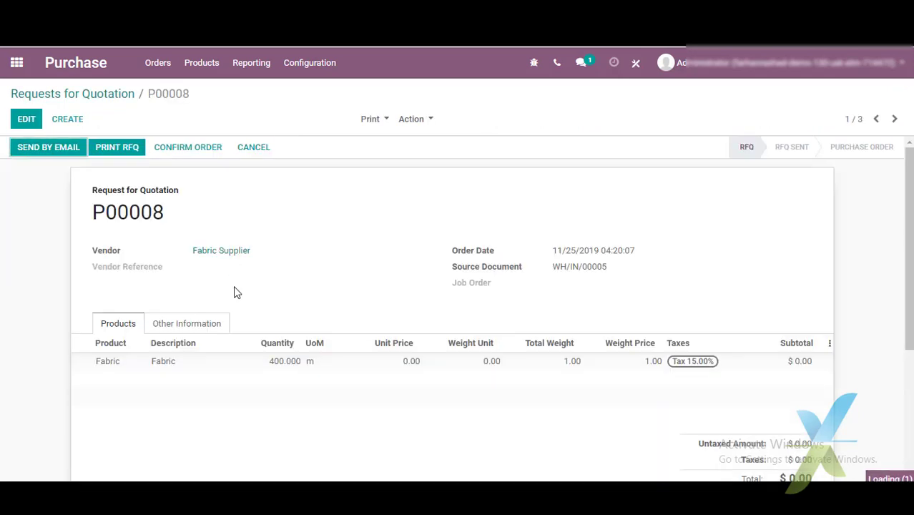
pyautogui.scroll(-2, 192, 320)
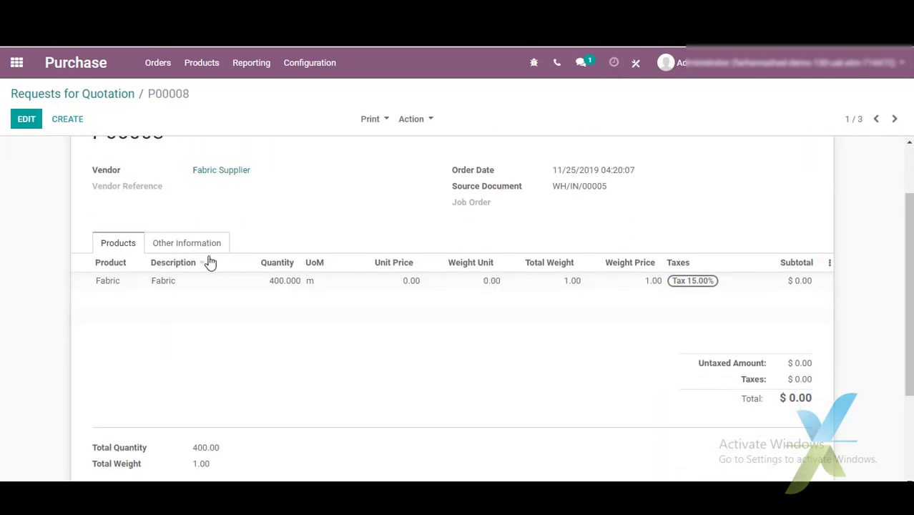
pyautogui.click(109, 283)
pyautogui.scroll(2, 428, 204)
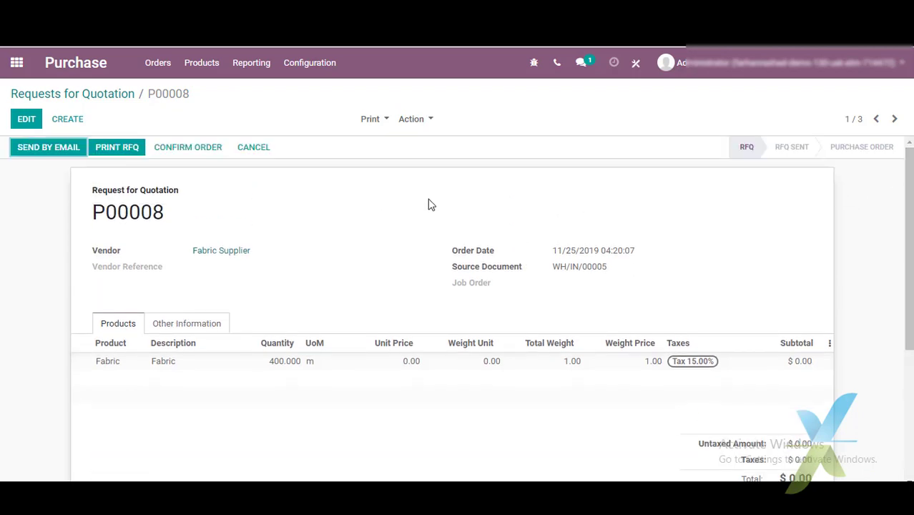
pyautogui.click(193, 147)
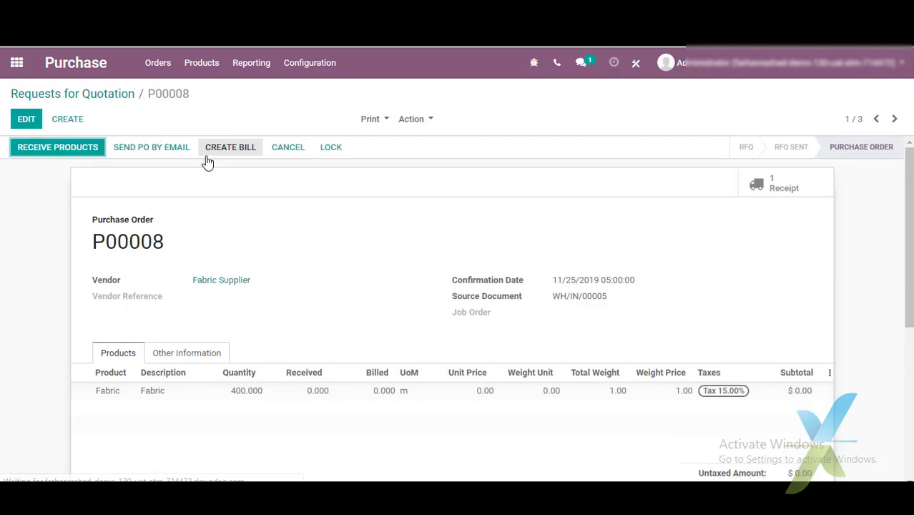
pyautogui.click(35, 152)
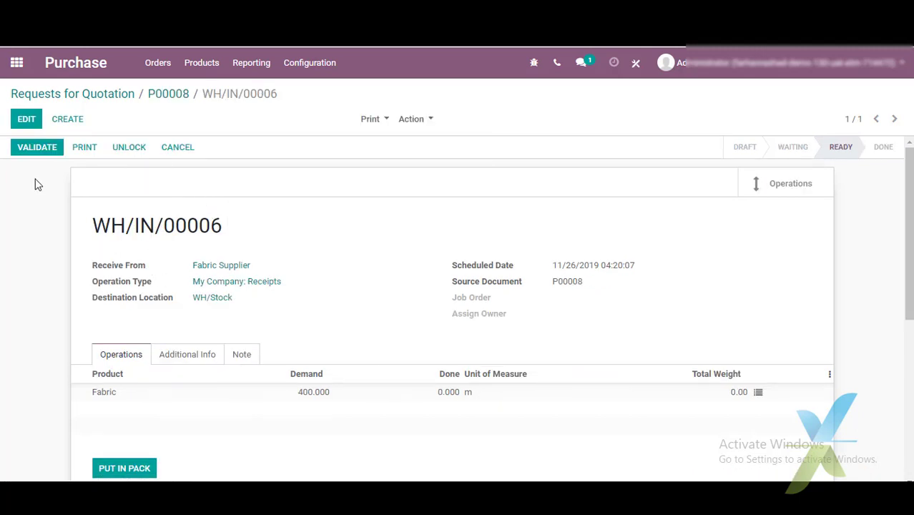
# Switch to the Inventory app and review the operations of the latest waiting delivery order to Subcontractor 01.
pyautogui.click(17, 62)
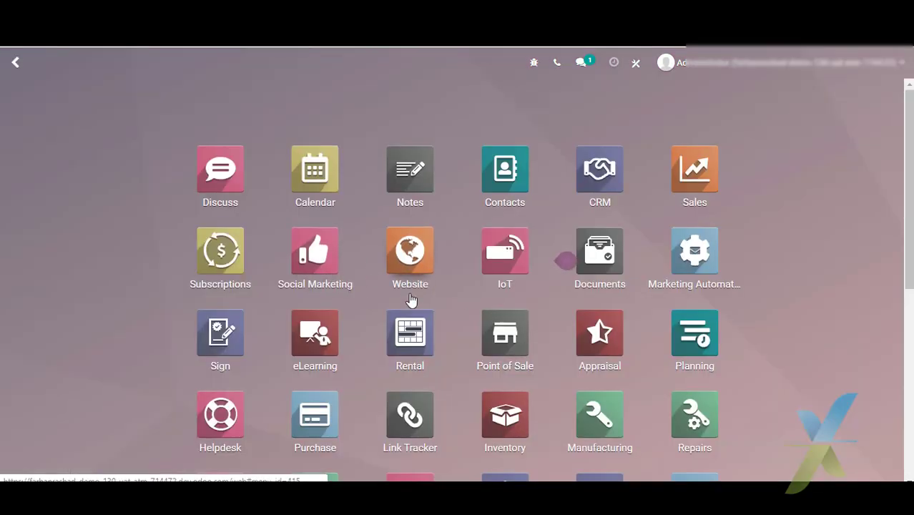
pyautogui.write('inven')
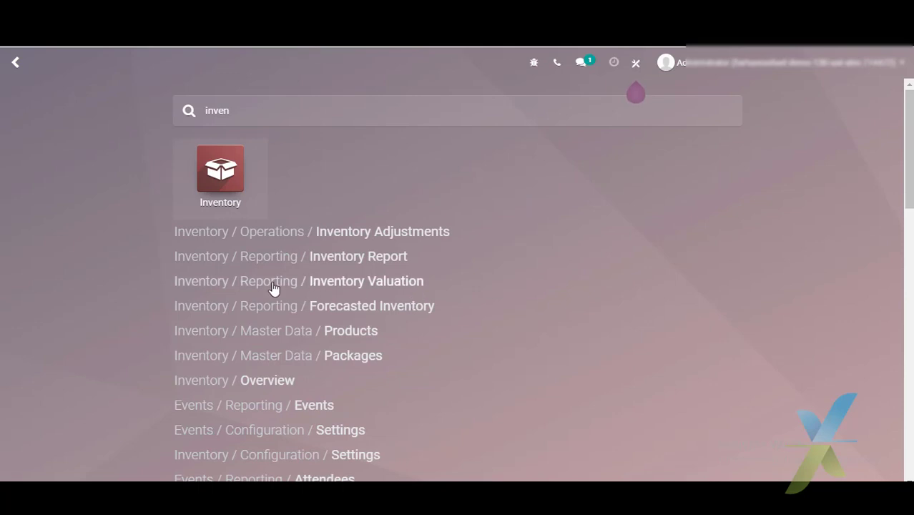
pyautogui.click(228, 175)
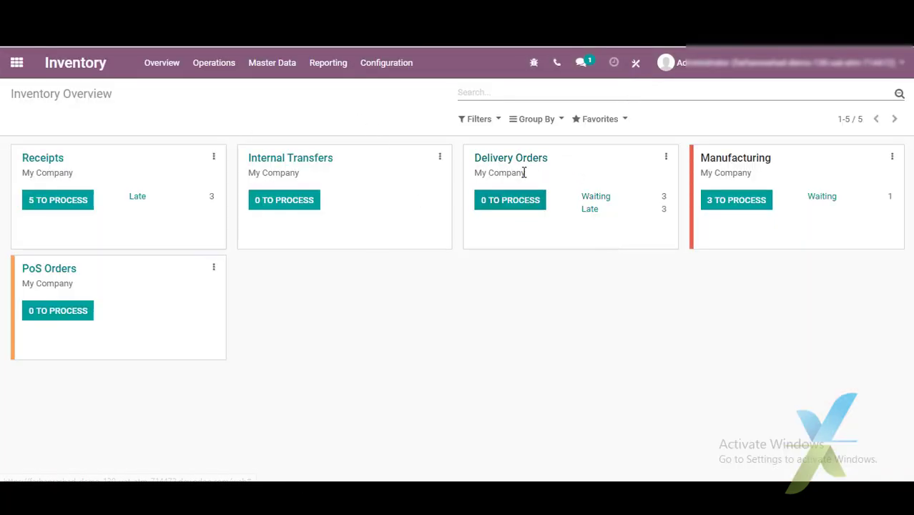
pyautogui.click(593, 198)
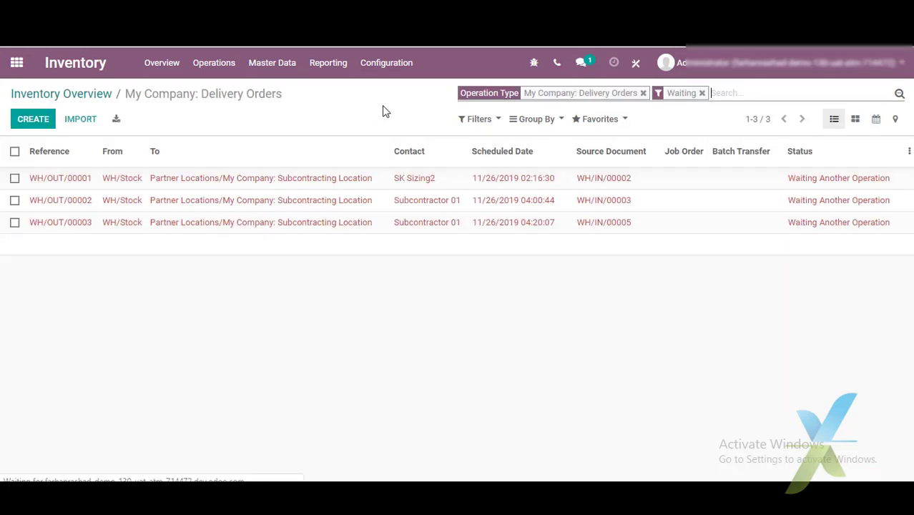
pyautogui.click(436, 228)
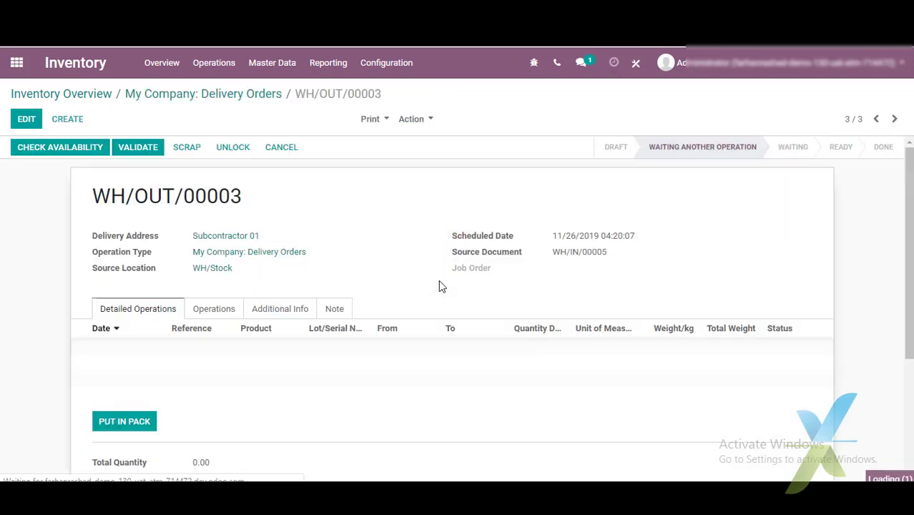
pyautogui.click(214, 309)
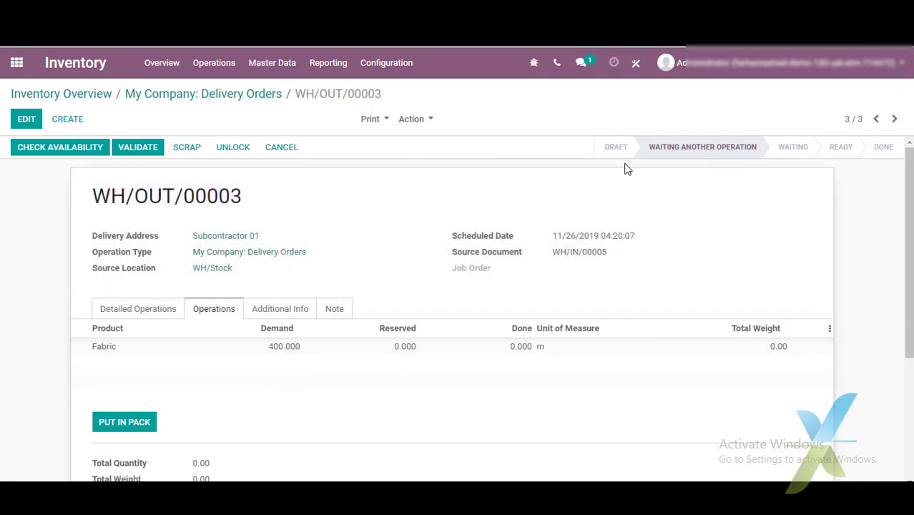
pyautogui.click(192, 102)
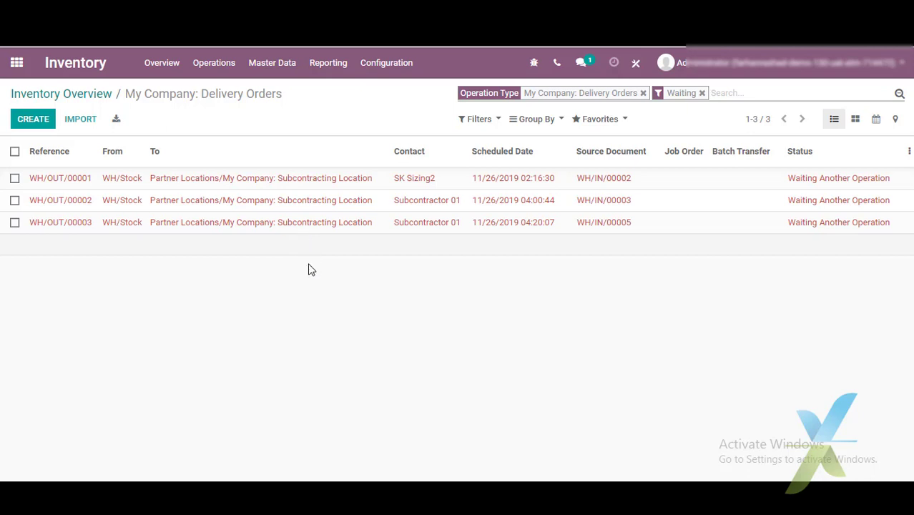
# Open the receipts to process and check the Fabric demand on the earliest-scheduled Fabric Supplier receipt.
pyautogui.click(64, 99)
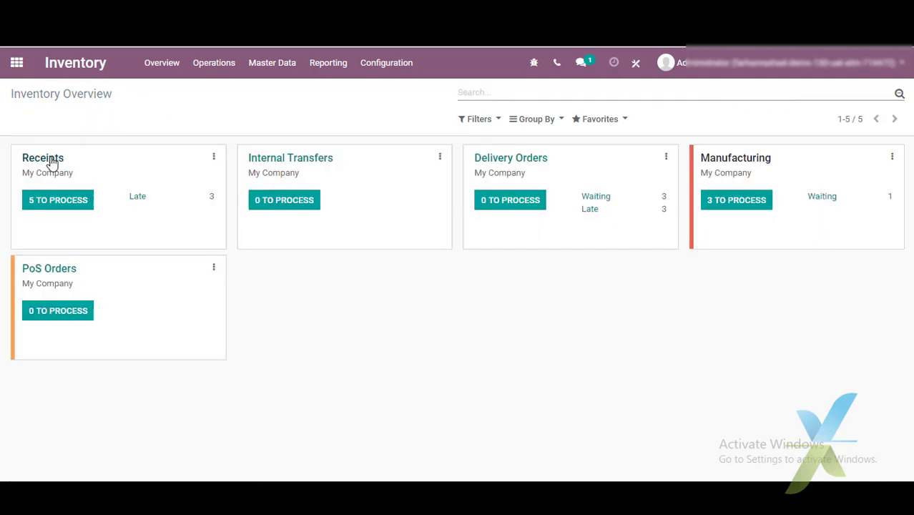
pyautogui.click(47, 207)
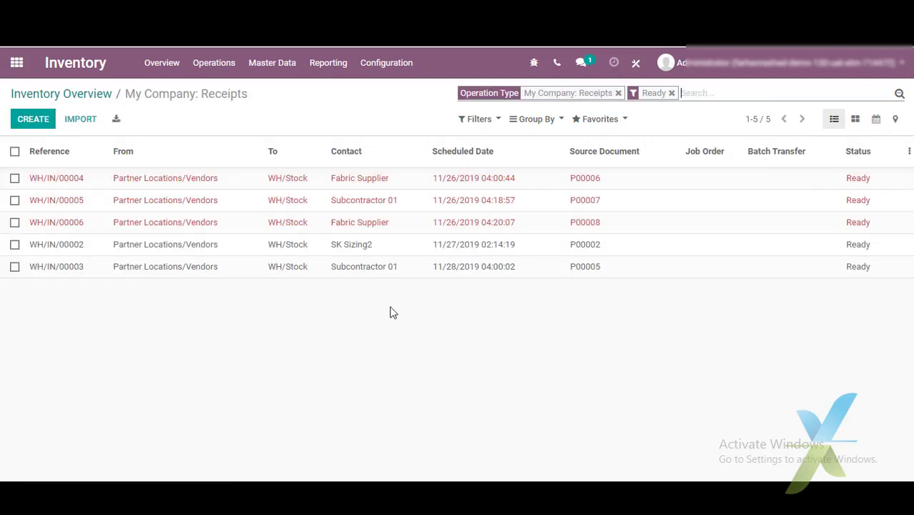
pyautogui.click(364, 178)
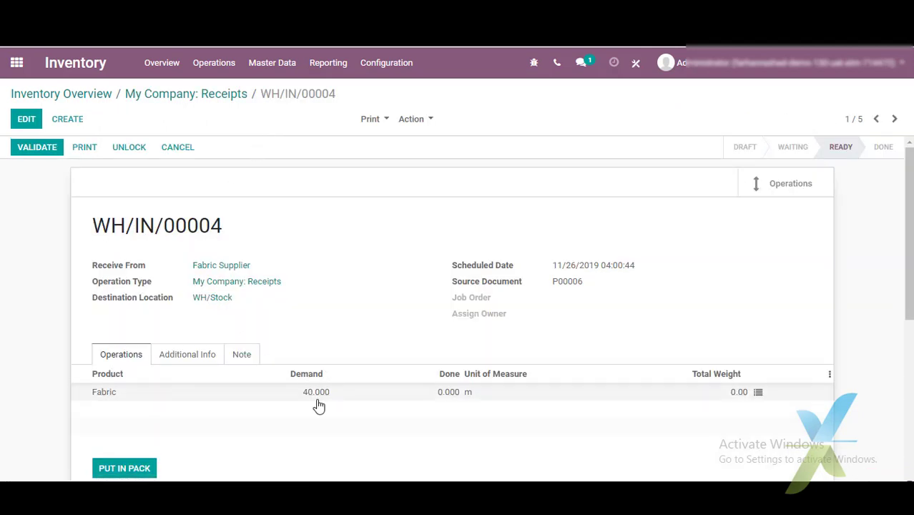
pyautogui.click(172, 94)
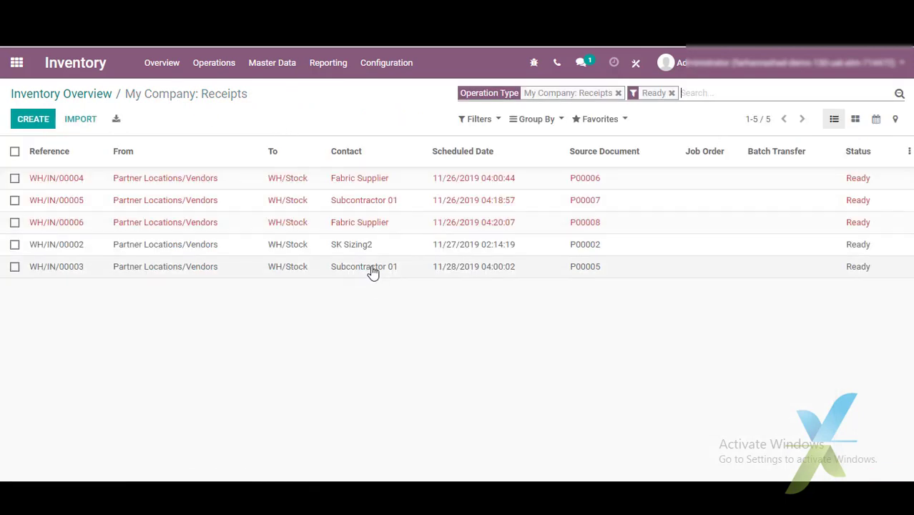
# Validate the latest-scheduled Fabric Supplier receipt of Fabric, processing all quantities.
pyautogui.click(362, 226)
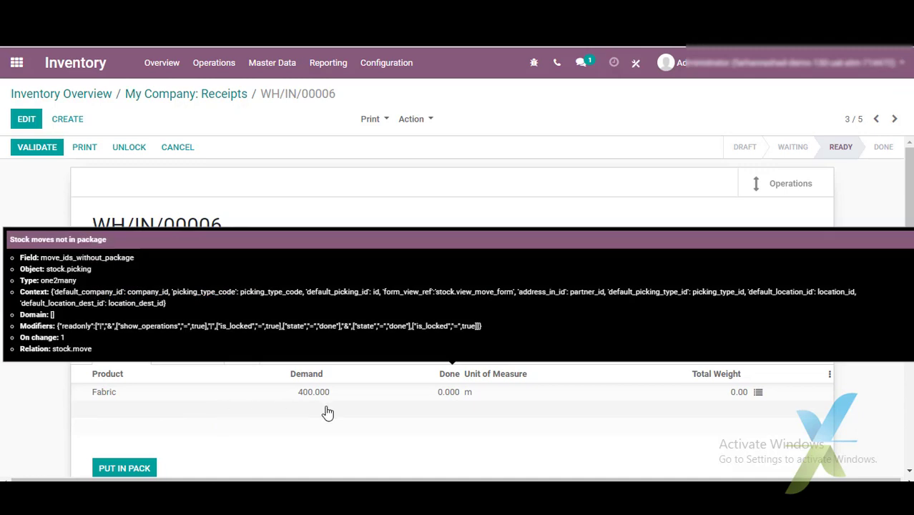
pyautogui.click(36, 150)
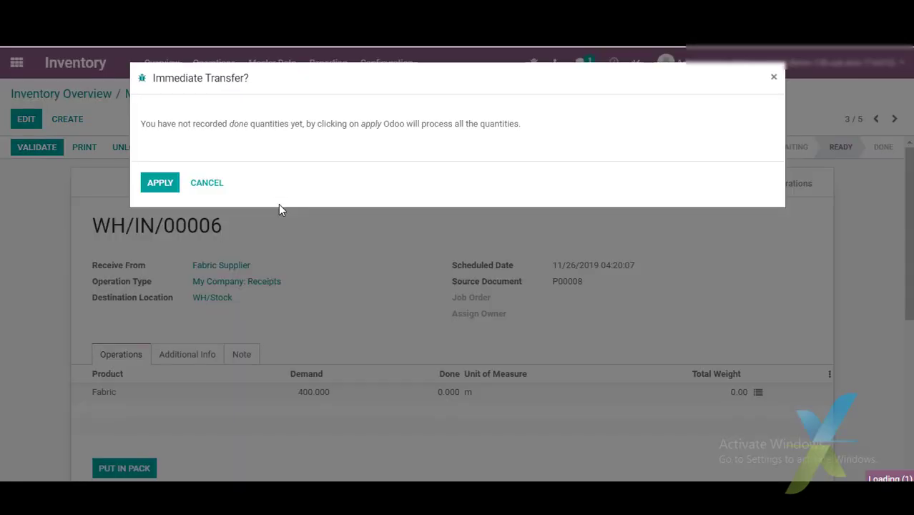
pyautogui.click(153, 185)
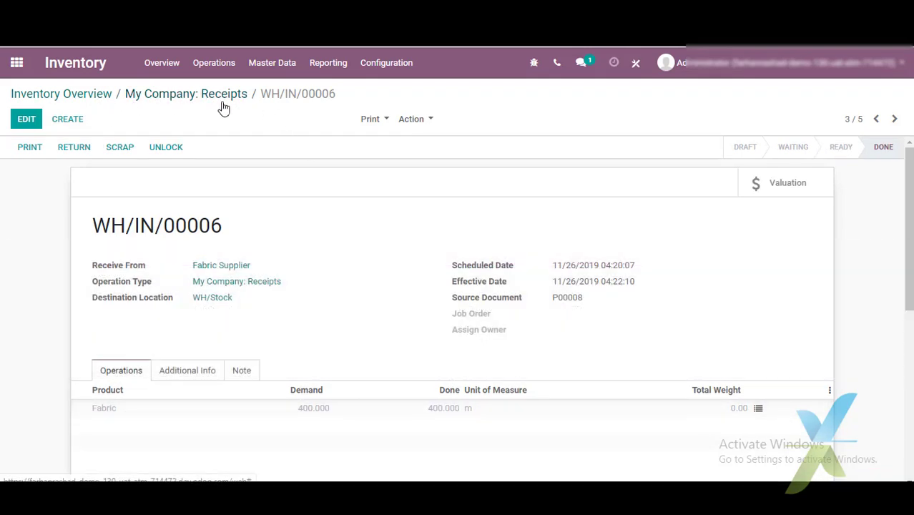
# Open the ready delivery order to Subcontractor 01, check its Fabric operations and validate the transfer with all quantities processed.
pyautogui.click(73, 98)
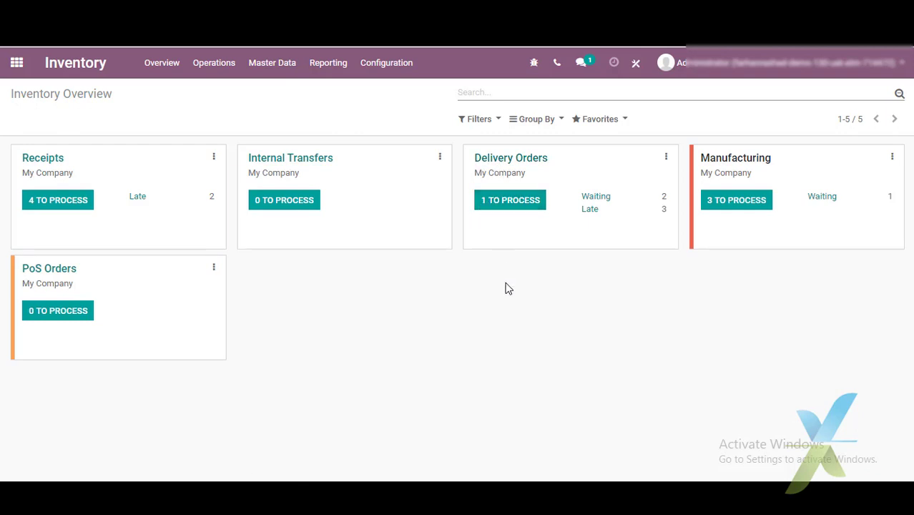
pyautogui.click(501, 202)
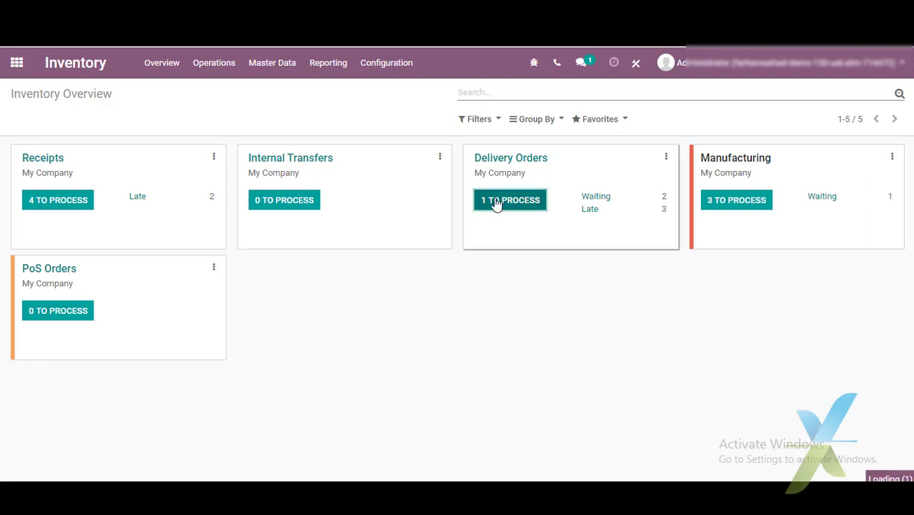
pyautogui.click(496, 200)
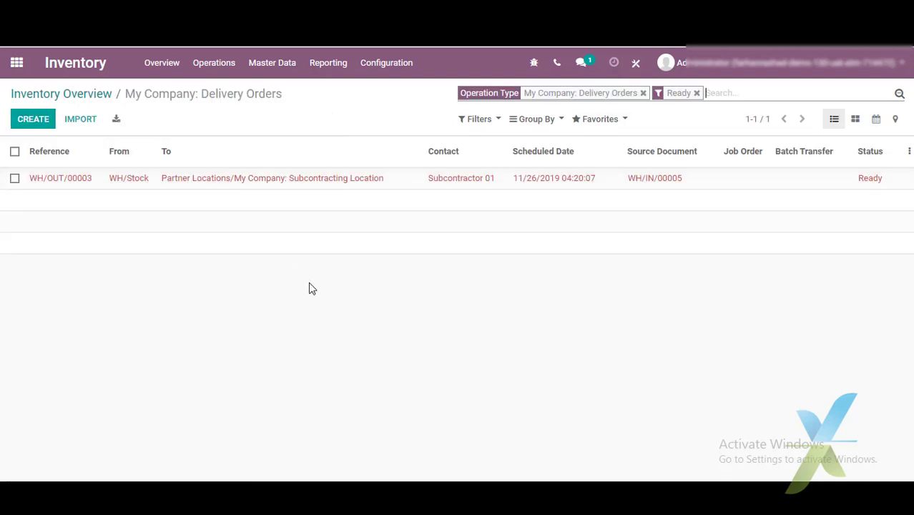
pyautogui.click(318, 180)
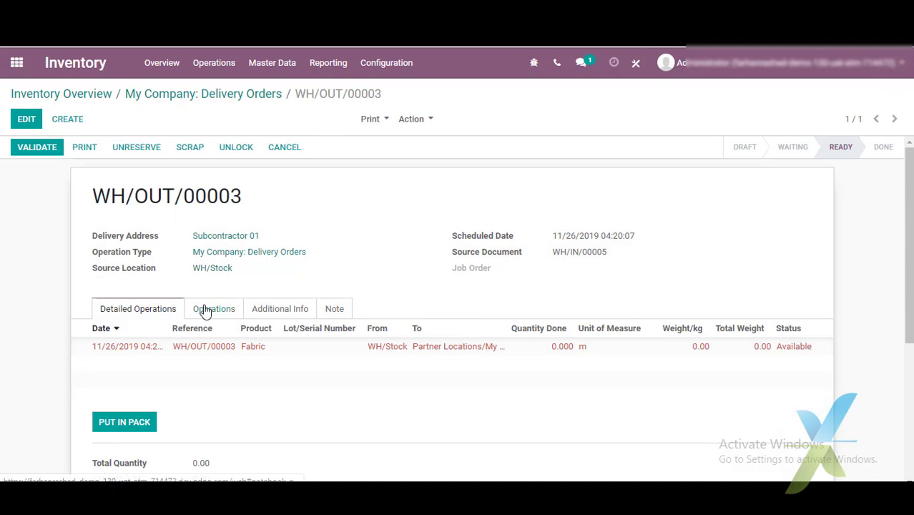
pyautogui.click(204, 309)
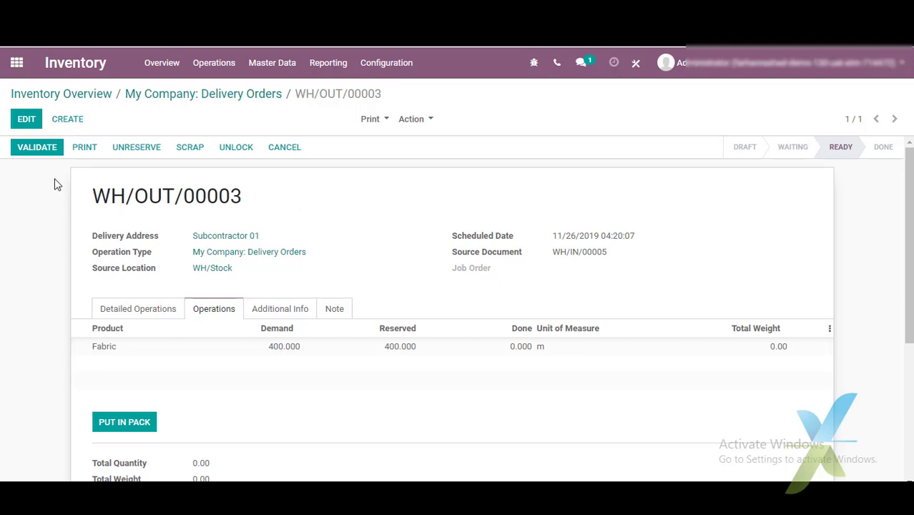
pyautogui.click(36, 148)
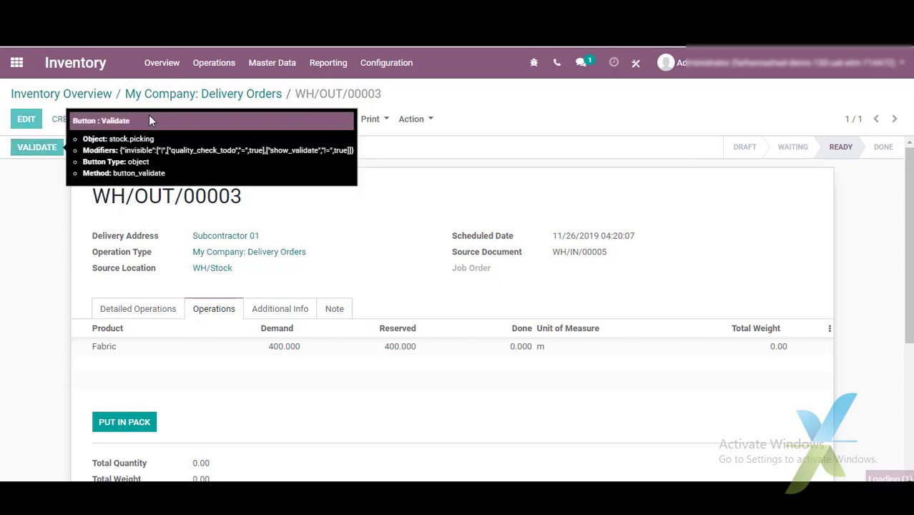
pyautogui.click(154, 186)
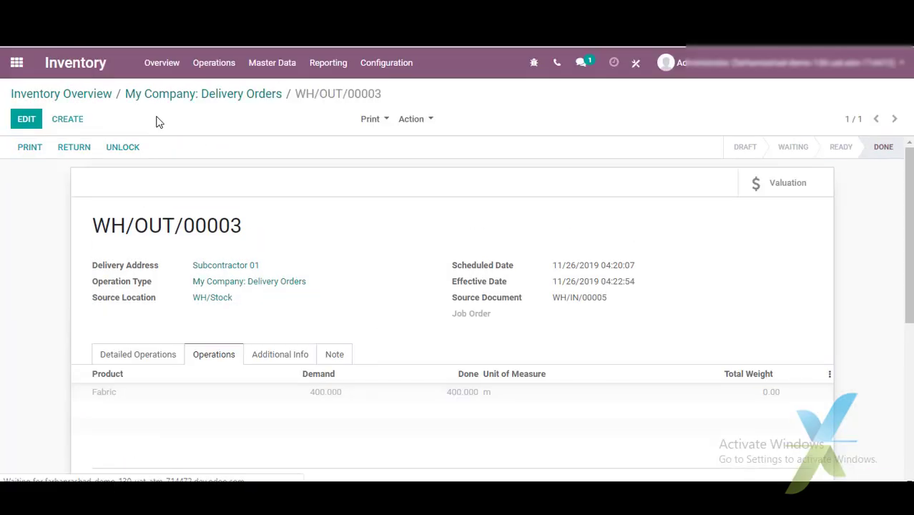
# Open the earliest-scheduled Subcontractor 01 receipt, check its Printed Fabric demand and validate it with all quantities processed.
pyautogui.click(69, 97)
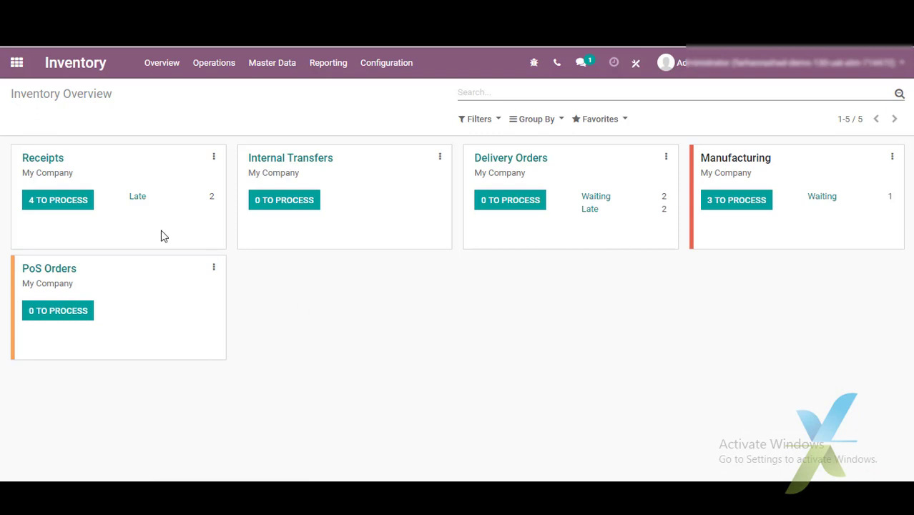
pyautogui.click(66, 203)
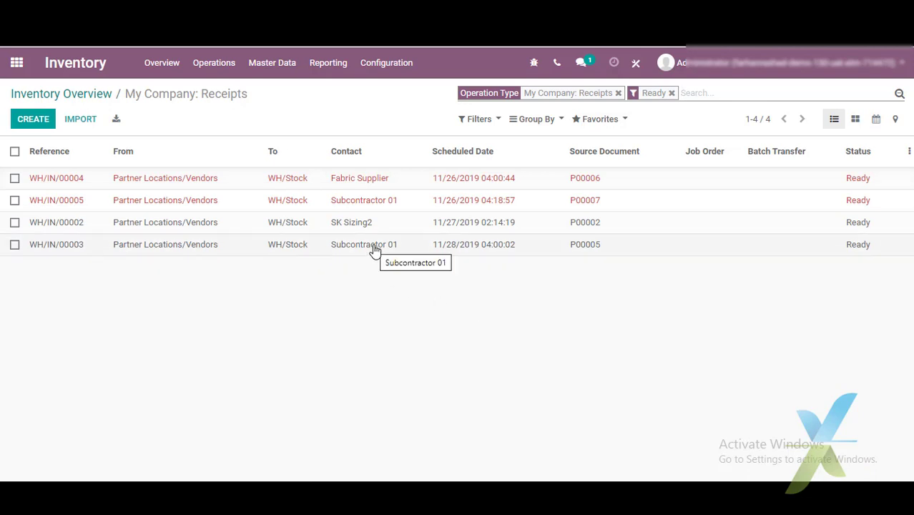
pyautogui.click(369, 201)
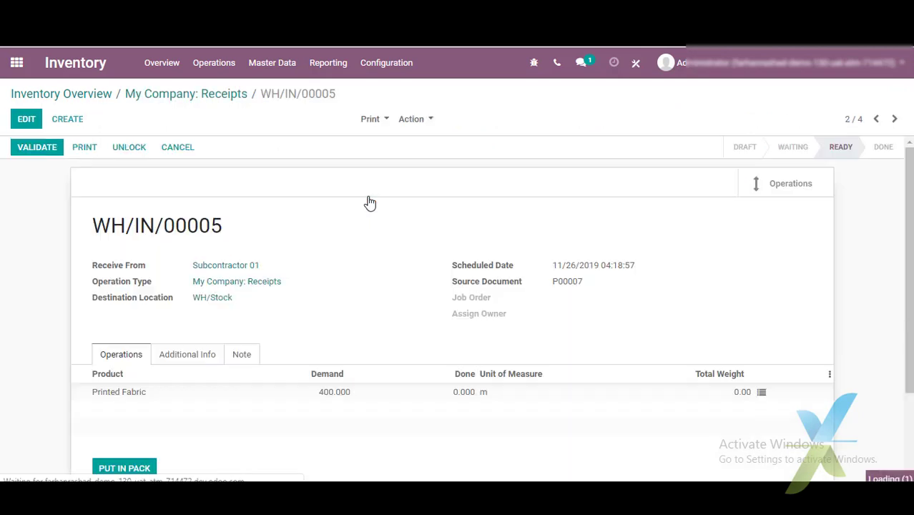
pyautogui.moveTo(114, 399)
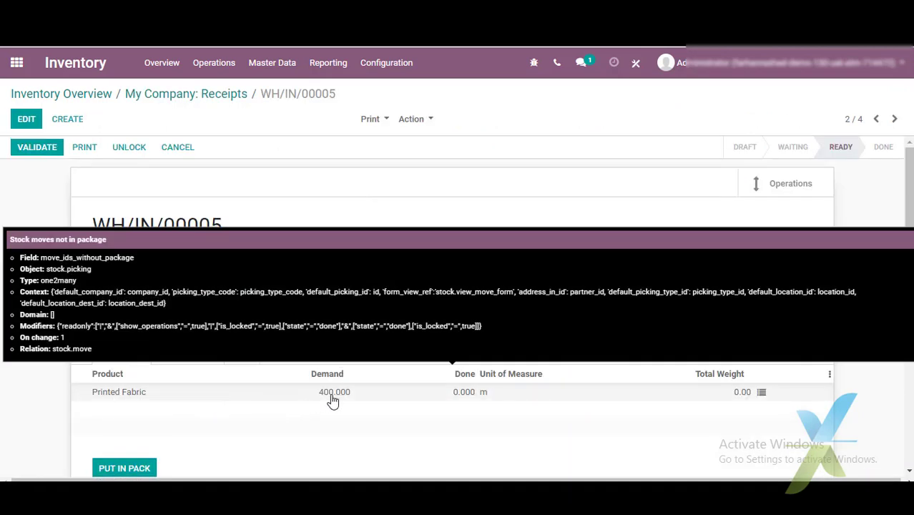
pyautogui.click(46, 150)
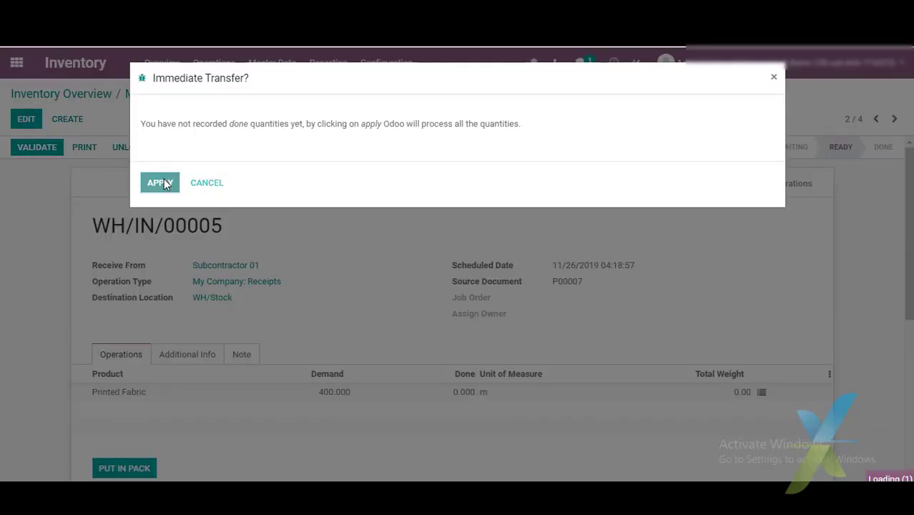
pyautogui.click(161, 182)
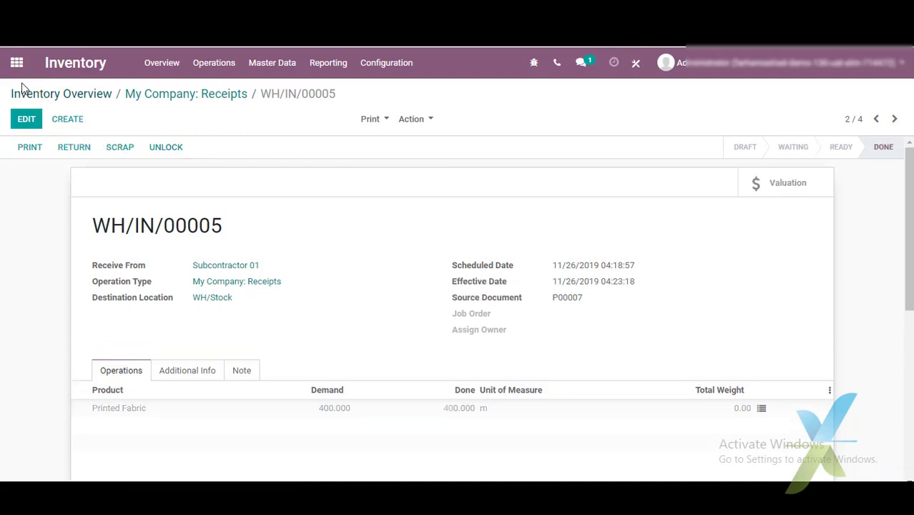
# Review the Printed Fabric consumption and reservation on the Men Shirt (Black) manufacturing order, and compare it with the Men Shirt (Red) order.
pyautogui.click(41, 94)
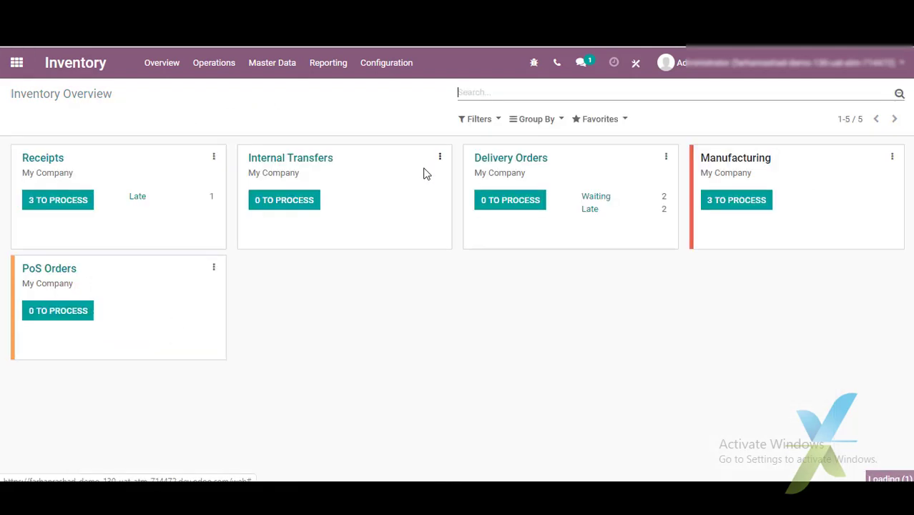
pyautogui.click(741, 203)
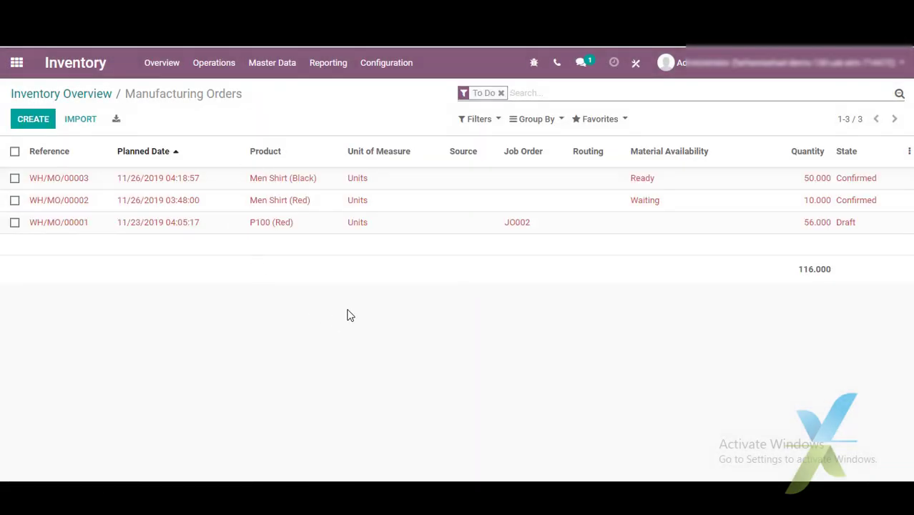
pyautogui.click(290, 184)
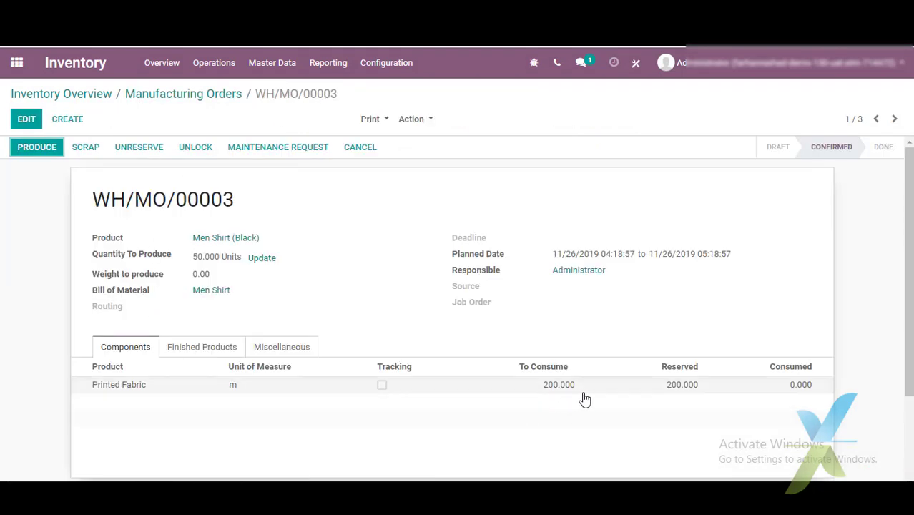
pyautogui.moveTo(679, 394)
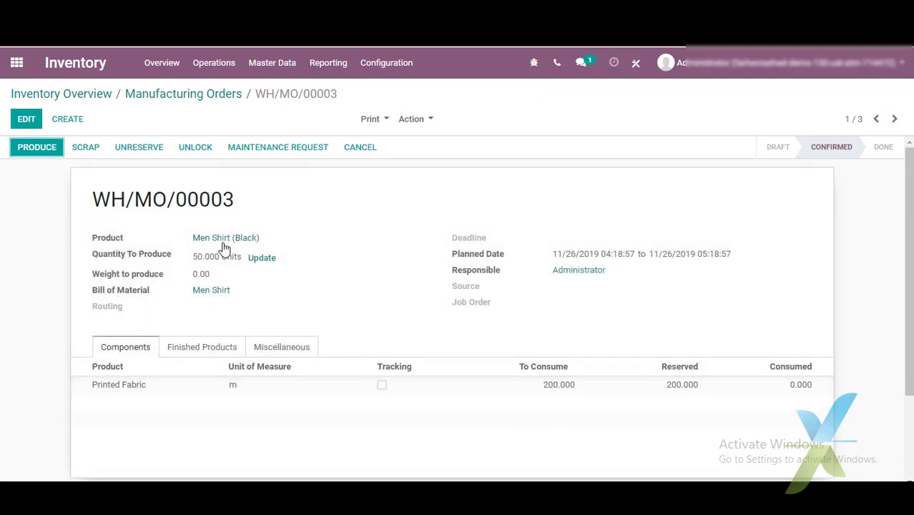
pyautogui.click(390, 318)
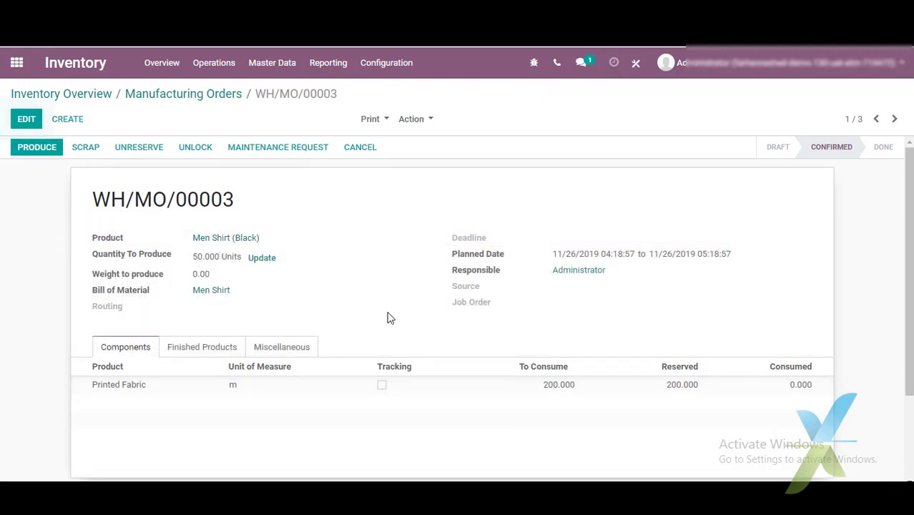
pyautogui.click(388, 314)
pyautogui.click(388, 314)
pyautogui.click(893, 119)
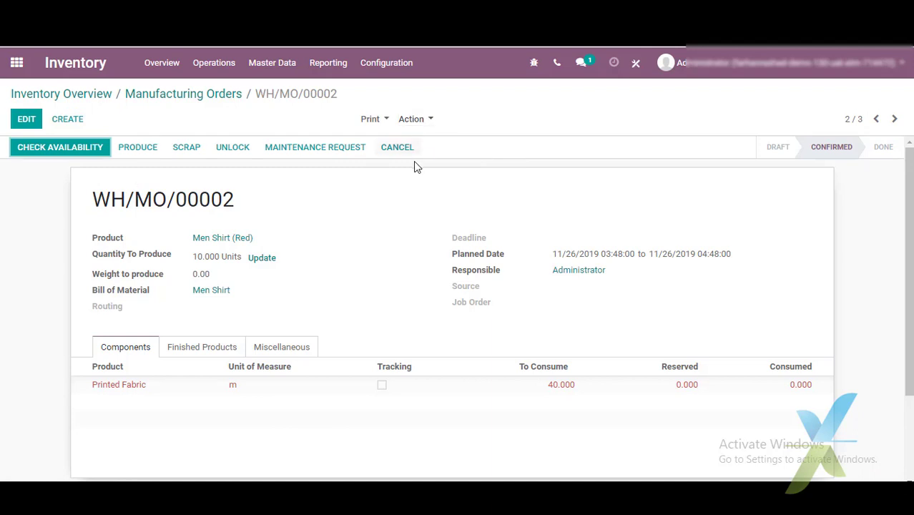
pyautogui.click(876, 119)
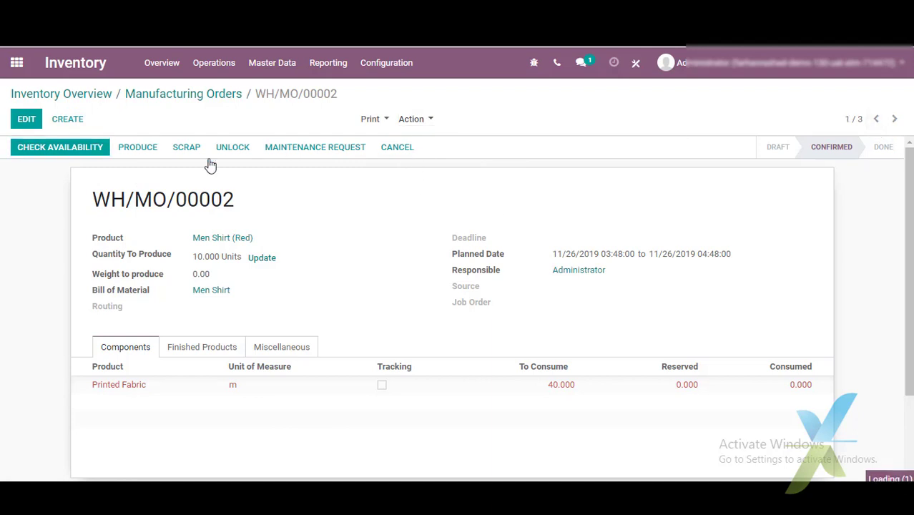
# Switch to the Purchase app and check the most recent Subcontractor 01 purchase order, returning to the order list.
pyautogui.click(17, 62)
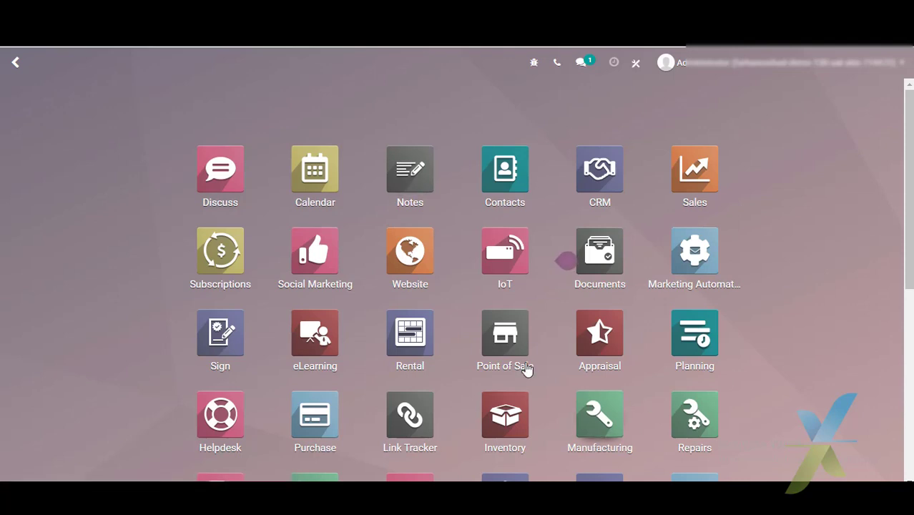
pyautogui.click(318, 416)
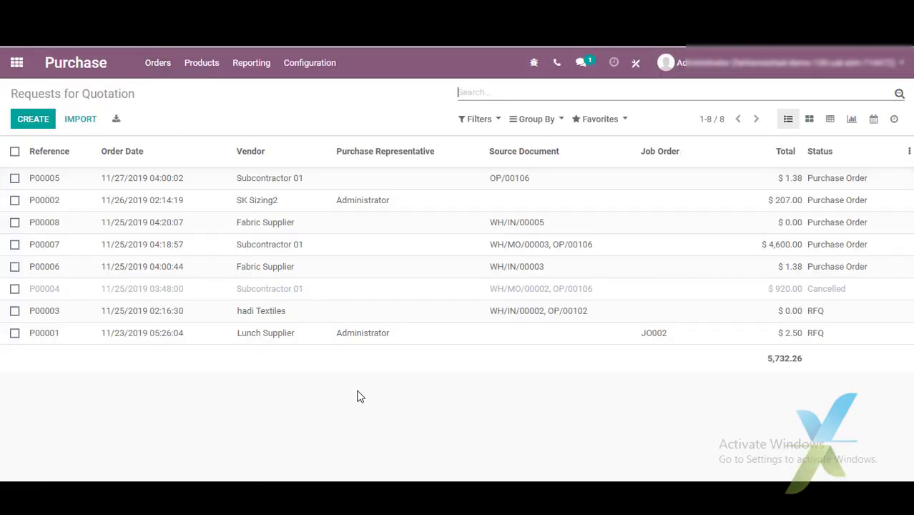
pyautogui.click(279, 181)
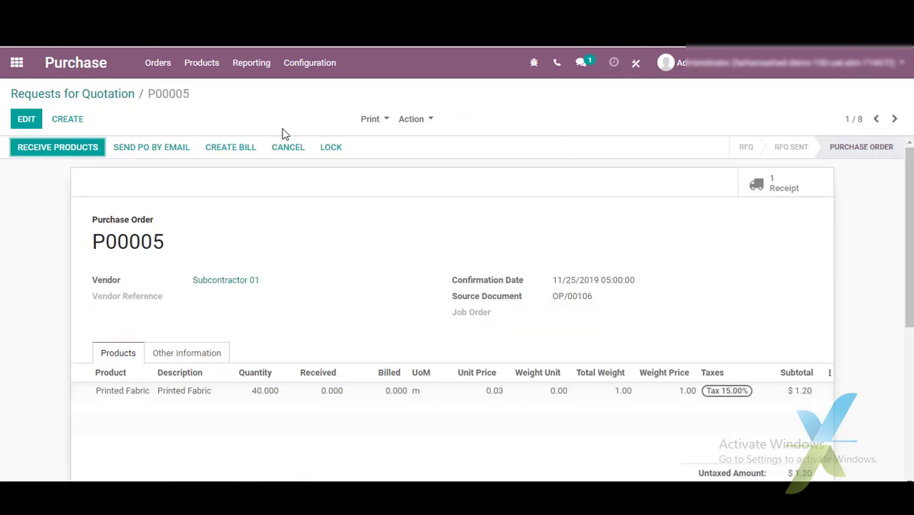
pyautogui.click(112, 98)
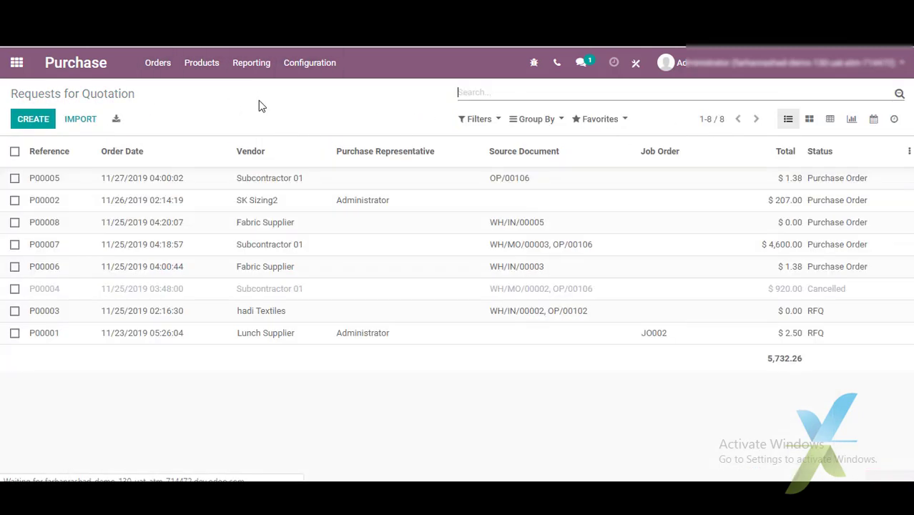
# Create and save a vendor bill from the Subcontractor 01 purchase order for 400 m of Printed Fabric.
pyautogui.click(276, 245)
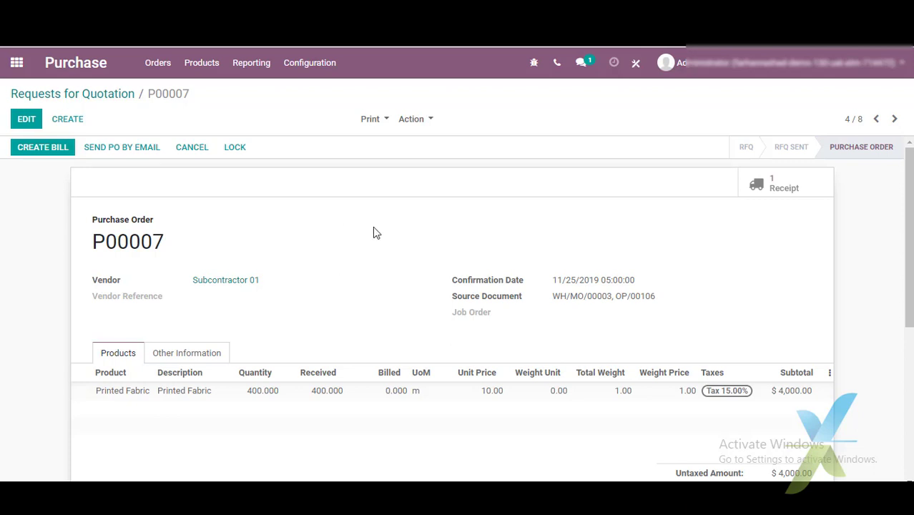
pyautogui.click(56, 153)
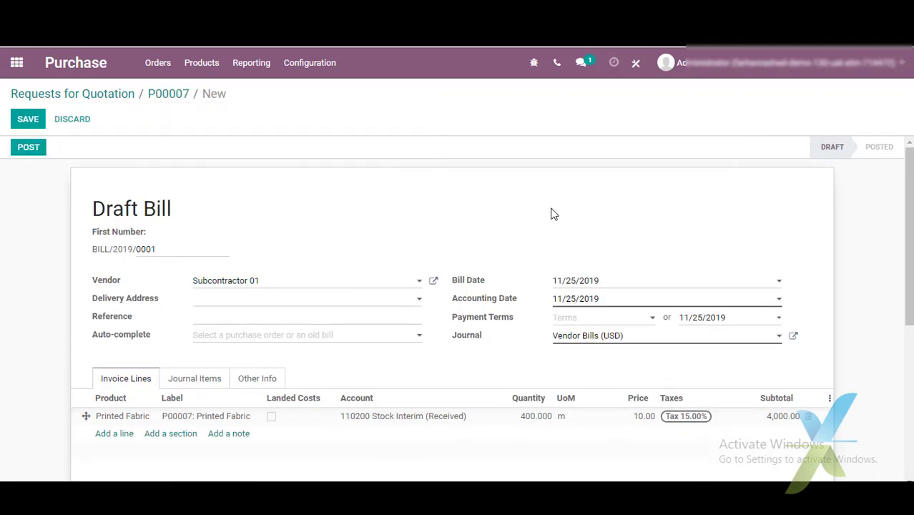
pyautogui.click(28, 119)
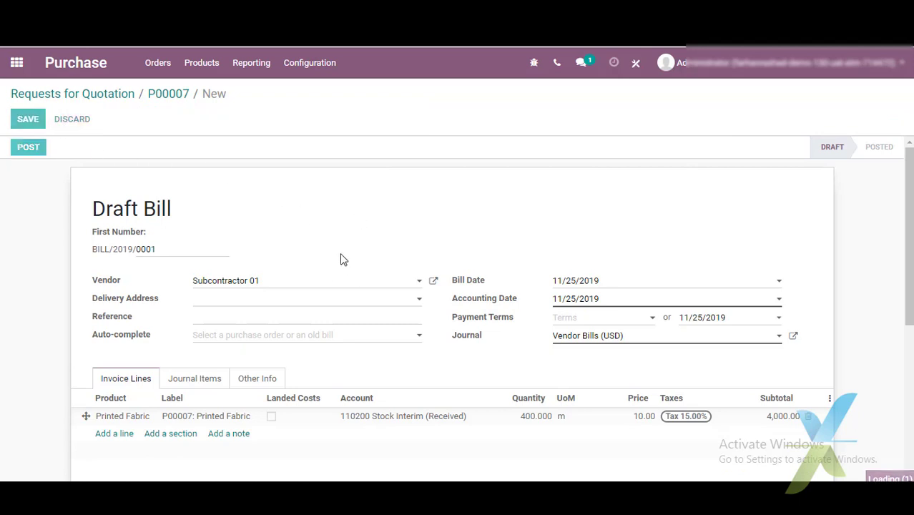
pyautogui.click(105, 97)
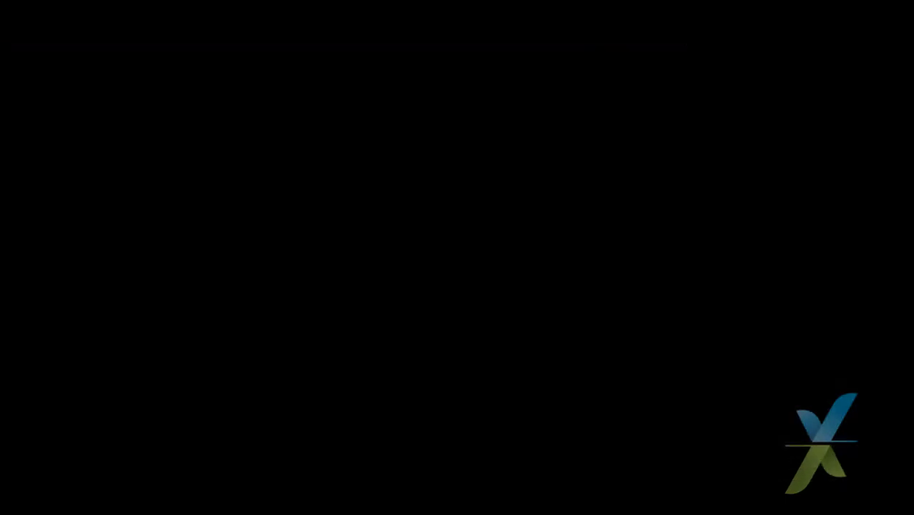